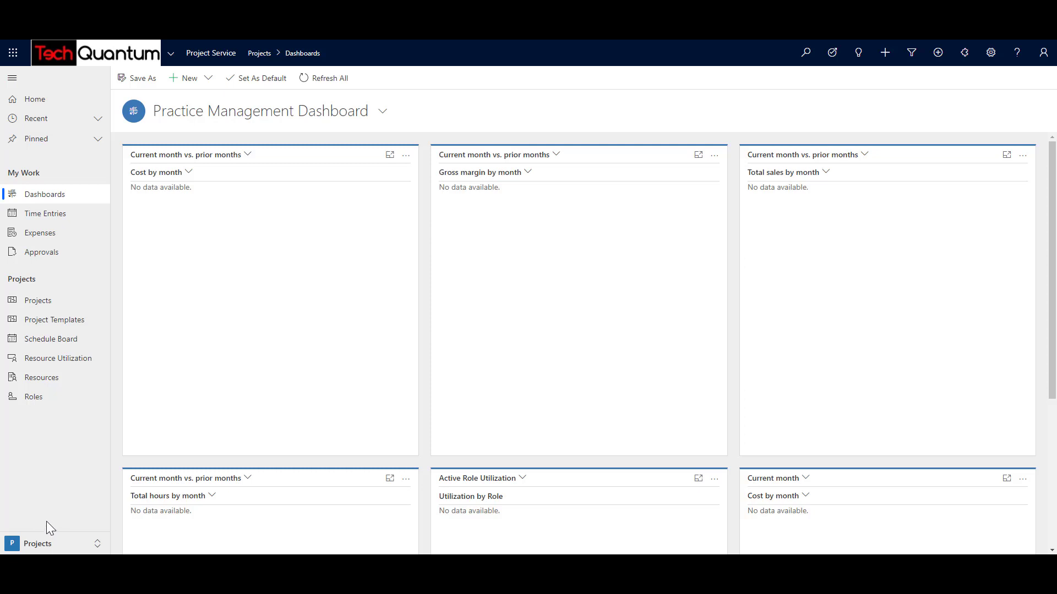
Open the Tech Quantum - AU organizational unit from the Settings area.
left_click(37, 544)
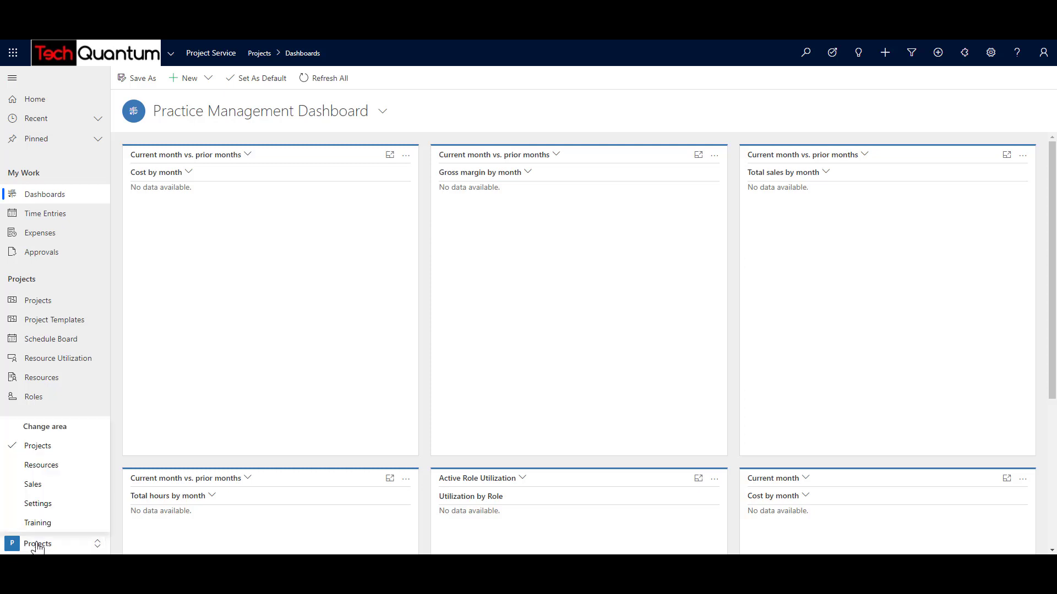
left_click(38, 504)
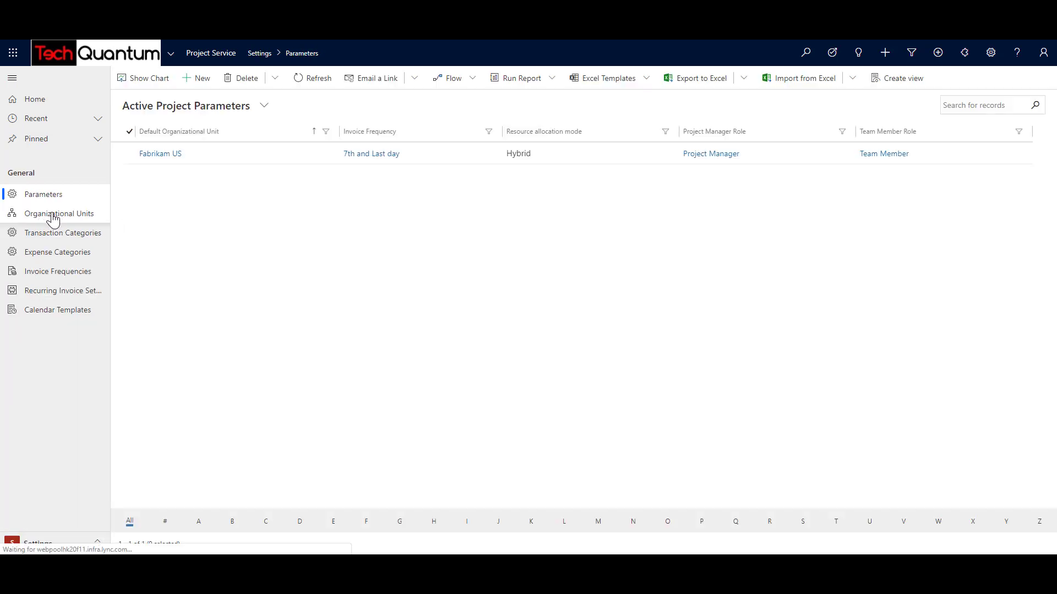
left_click(53, 216)
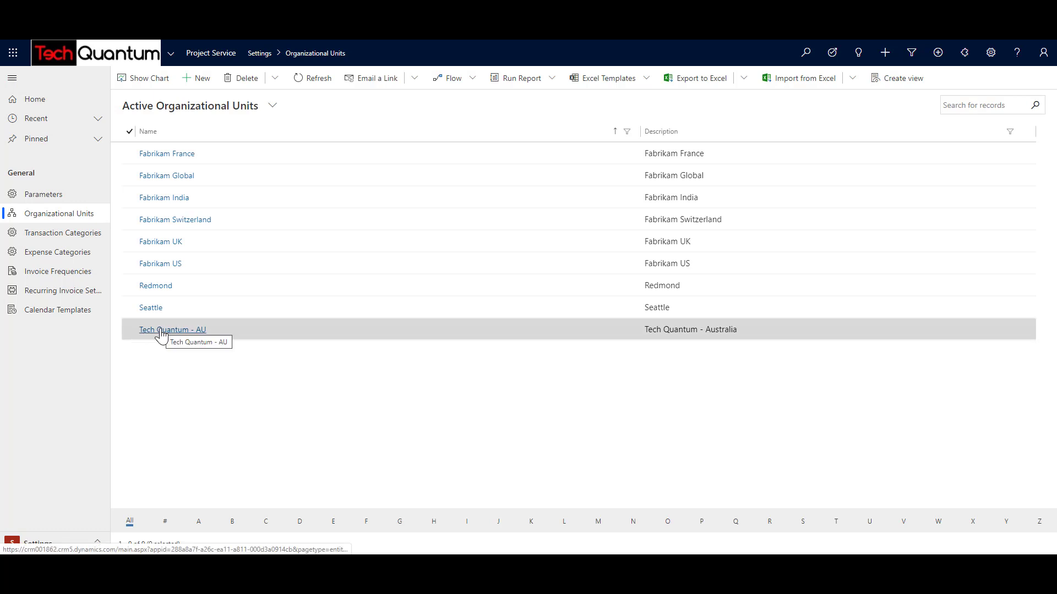
left_click(161, 333)
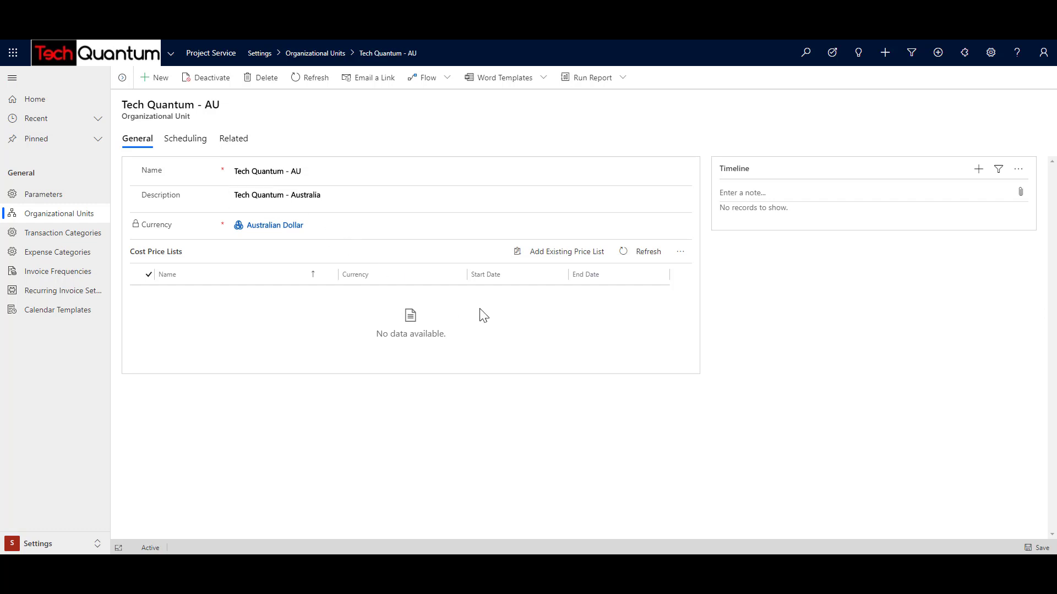
Look through the existing price lists available for the unit's cost price lists, and close the lookup without adding one.
left_click(565, 254)
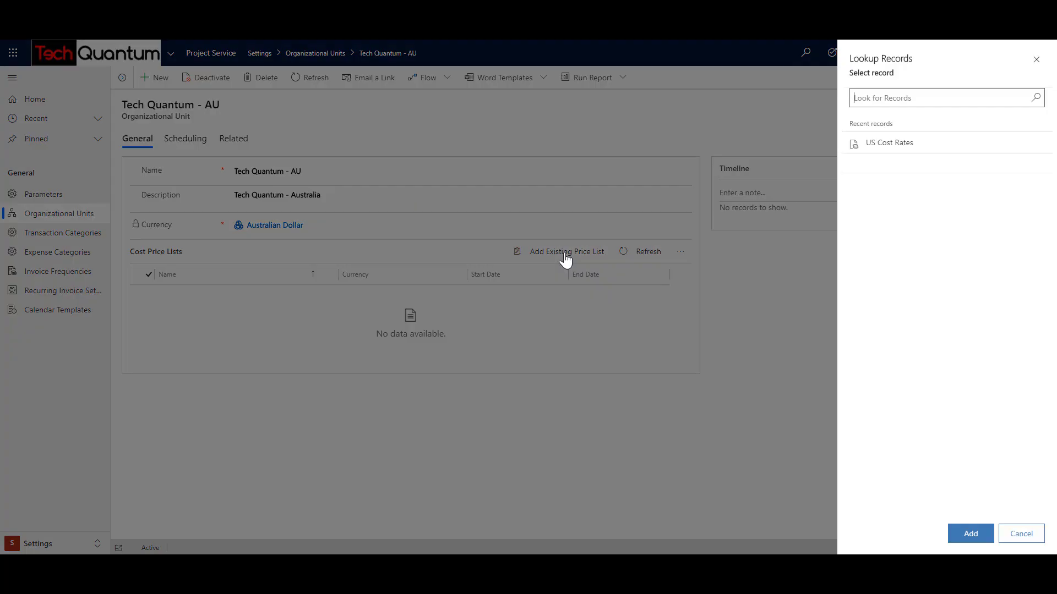
left_click(1035, 98)
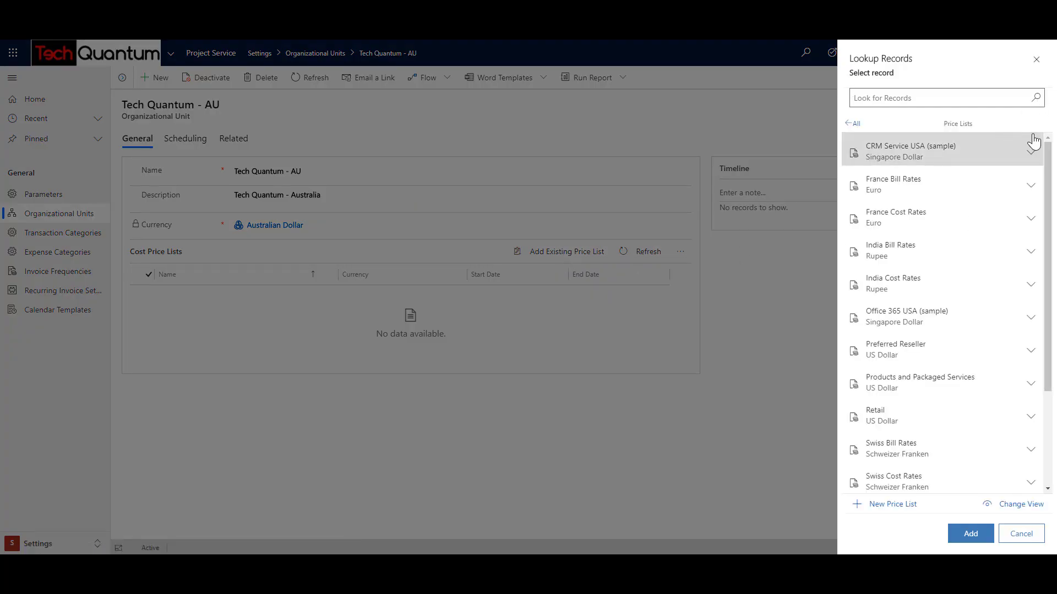
scroll(1018, 187, "down", 3)
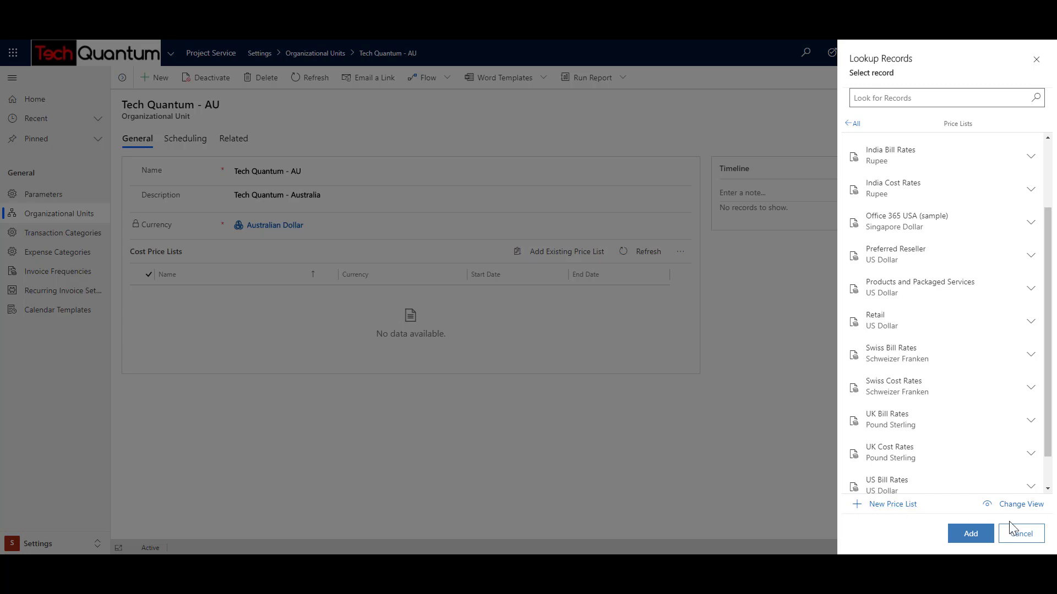
left_click(1020, 533)
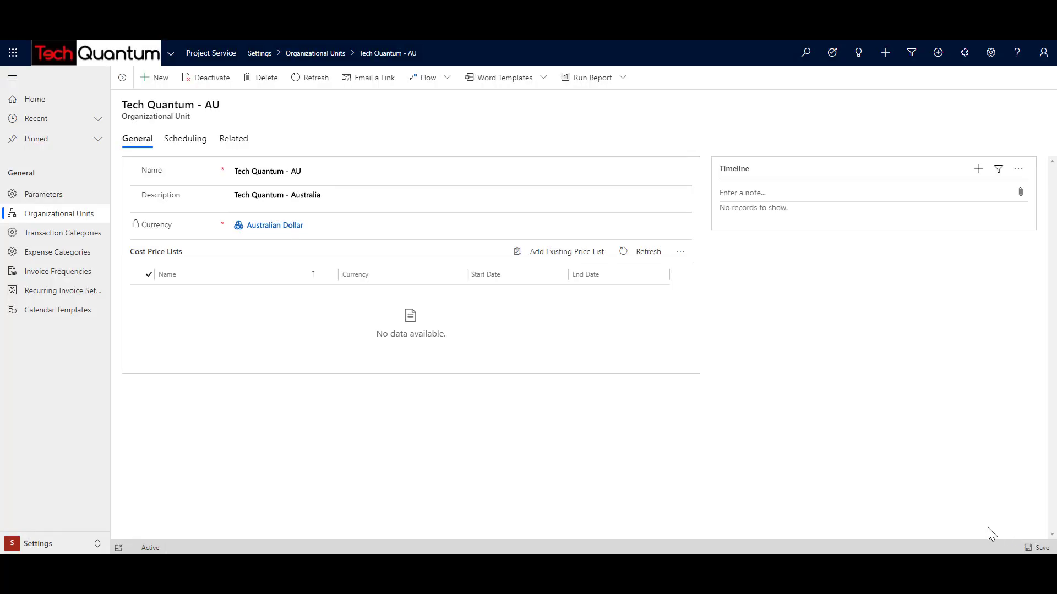
Create a new price list in the Sales area and name it AU Cost Price.
left_click(49, 544)
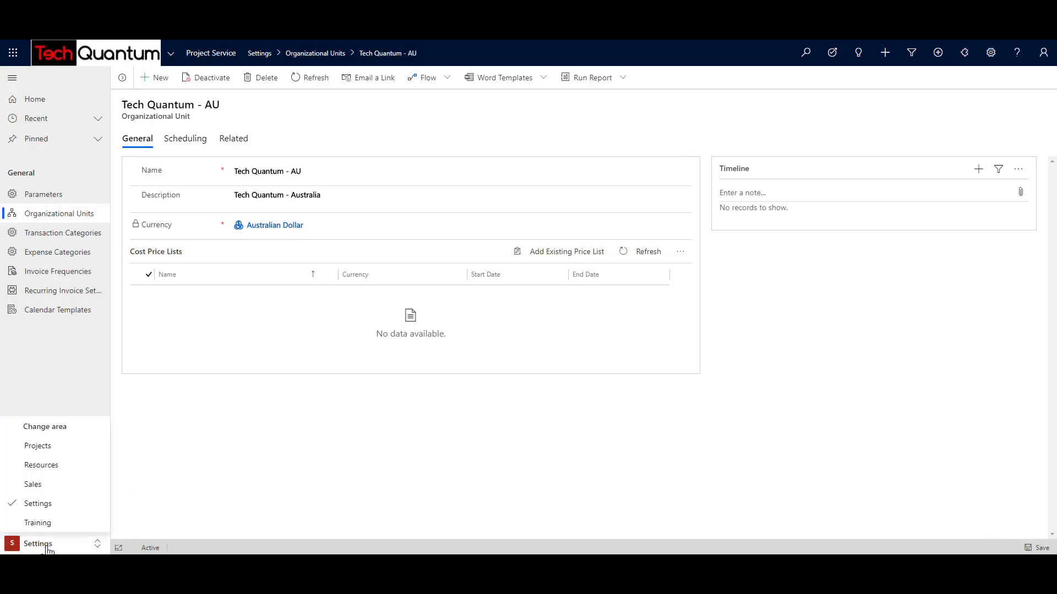
left_click(53, 487)
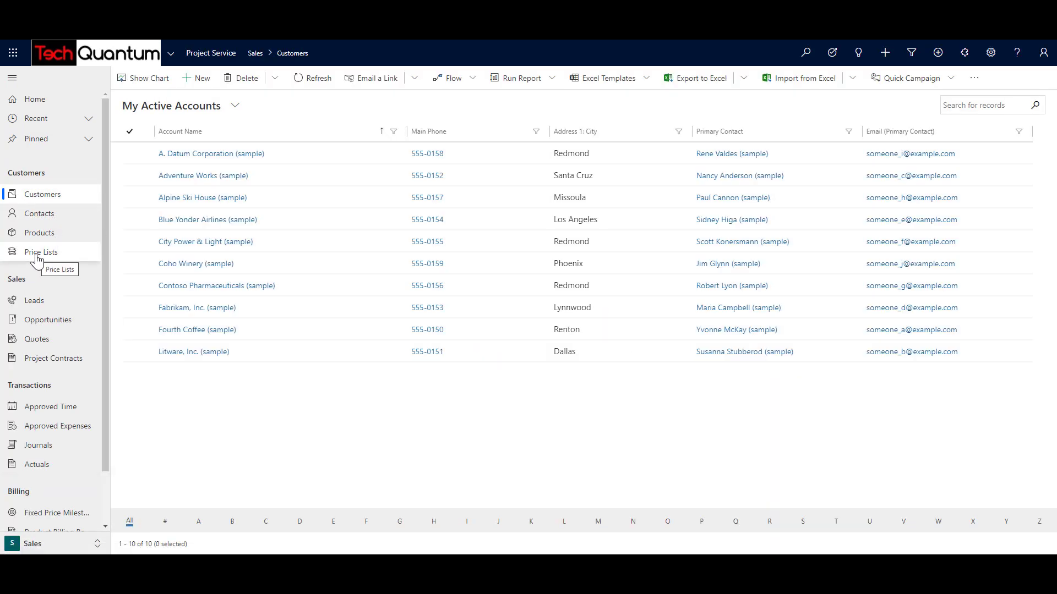
left_click(38, 258)
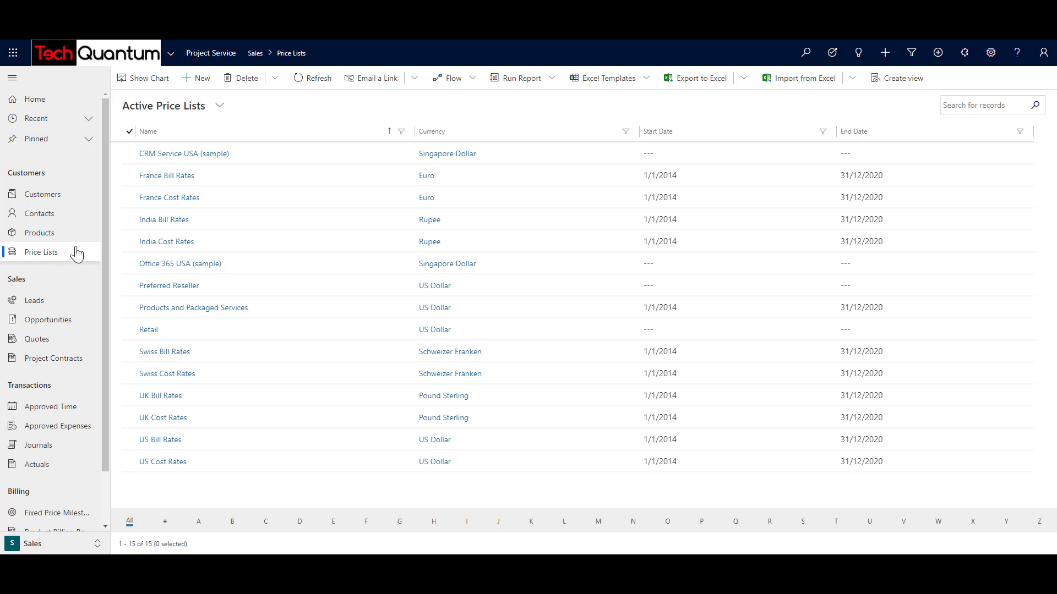
left_click(199, 80)
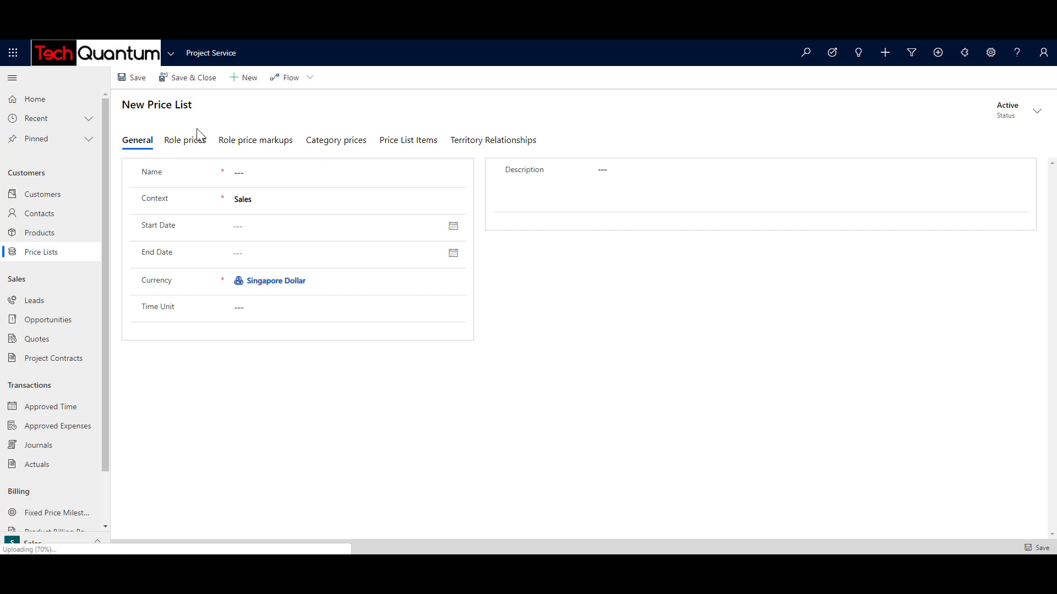
left_click(279, 171)
type("AU Cost")
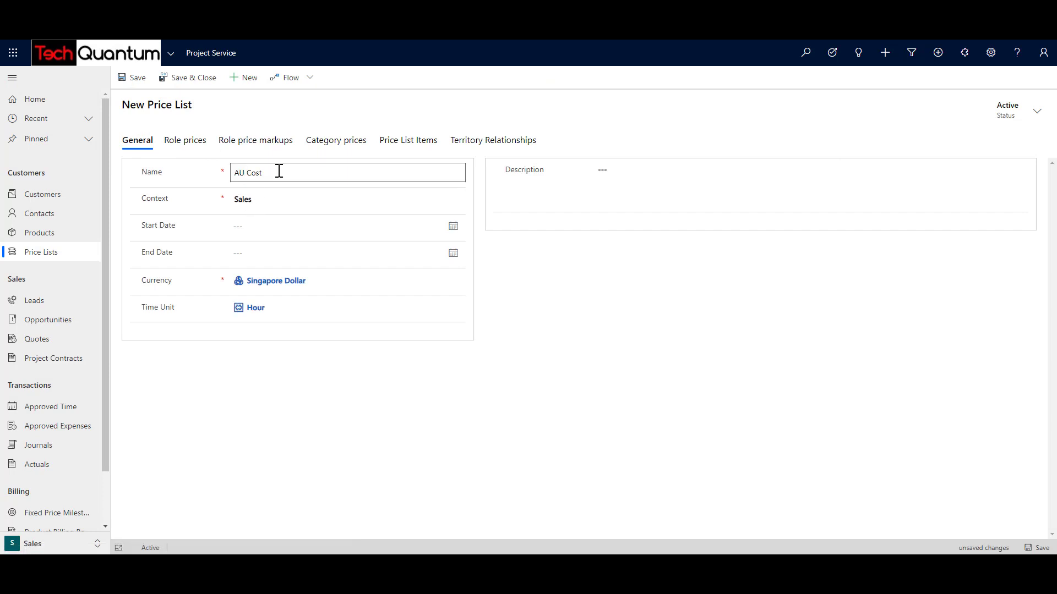
type(" Price")
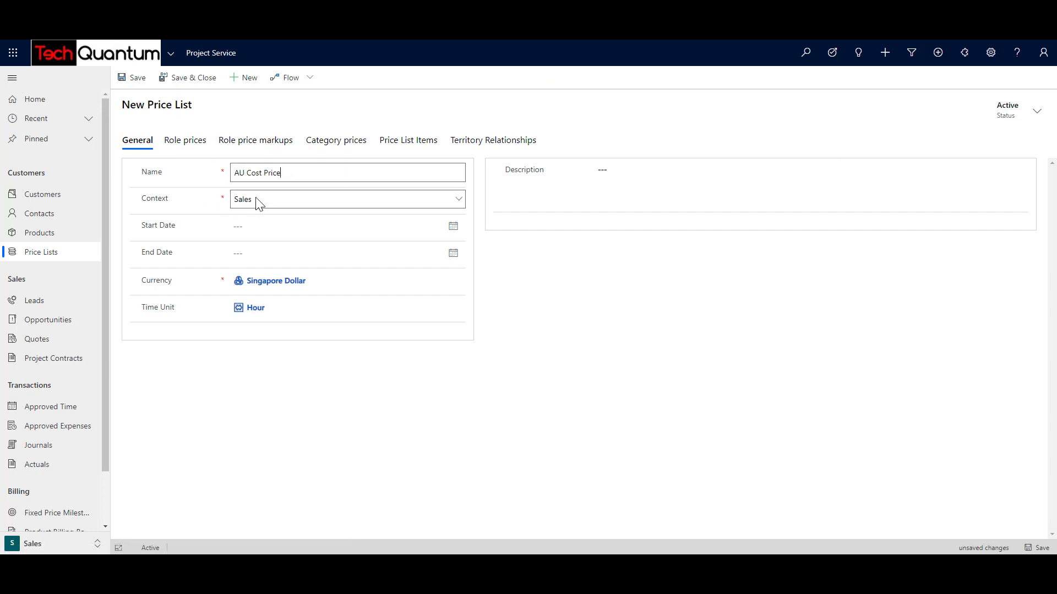
Set context Cost, dates 1/1/2017 to 31/12/2021, currency Australian Dollar and description "Cost Price for Tech Quantum - AU", and save the price list.
left_click(255, 201)
left_click(251, 214)
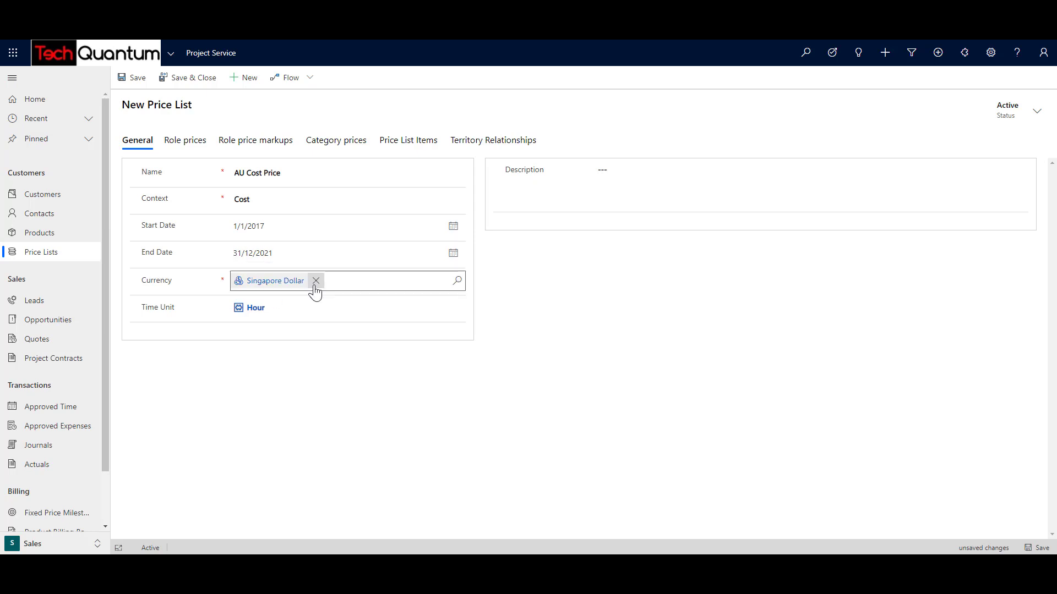
left_click(316, 281)
left_click_drag(598, 170, 748, 168)
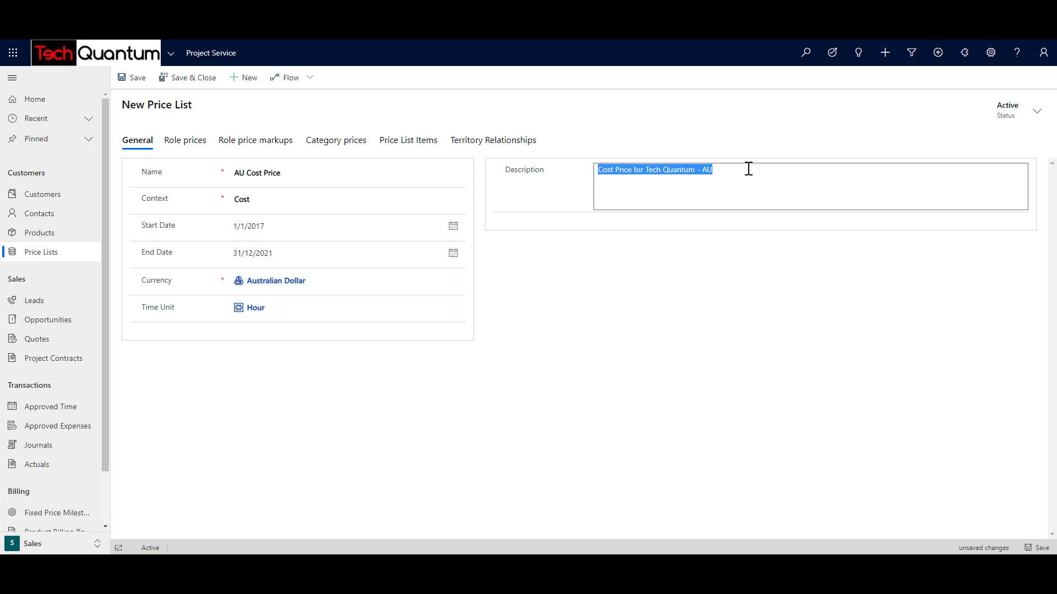
left_click(135, 77)
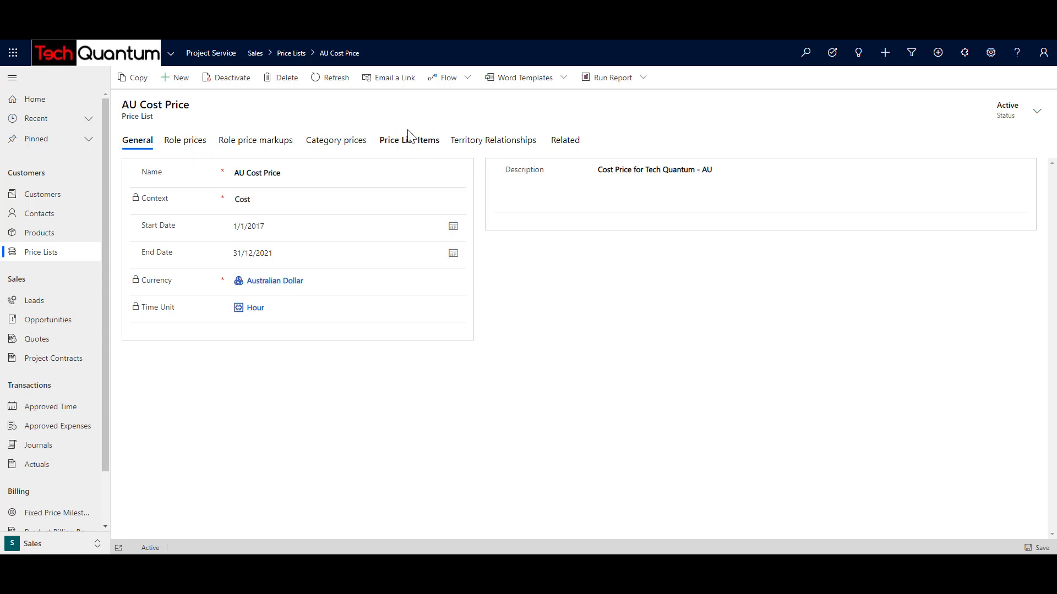
Add a role price of 90 for Technical Consultant with resourcing unit Tech Quantum - AU, saving it and starting another.
left_click(176, 144)
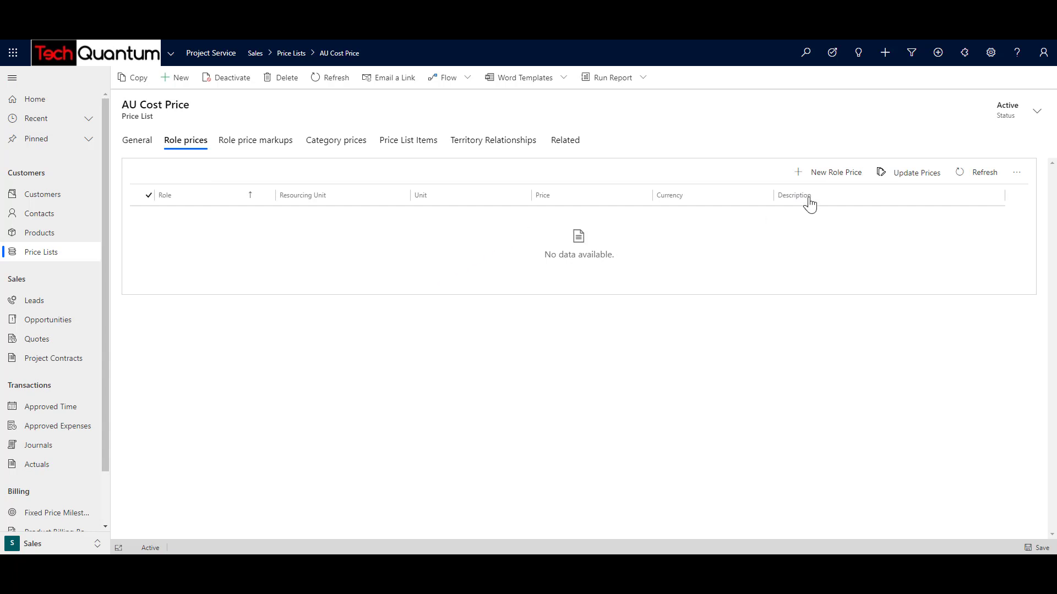
left_click(833, 175)
left_click(941, 91)
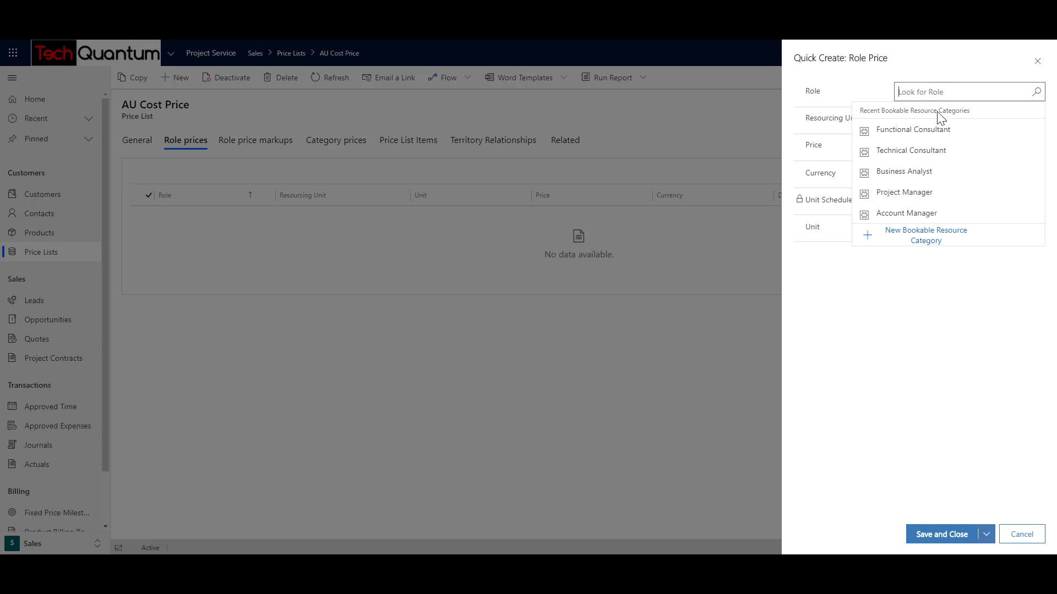
left_click(929, 150)
left_click(923, 118)
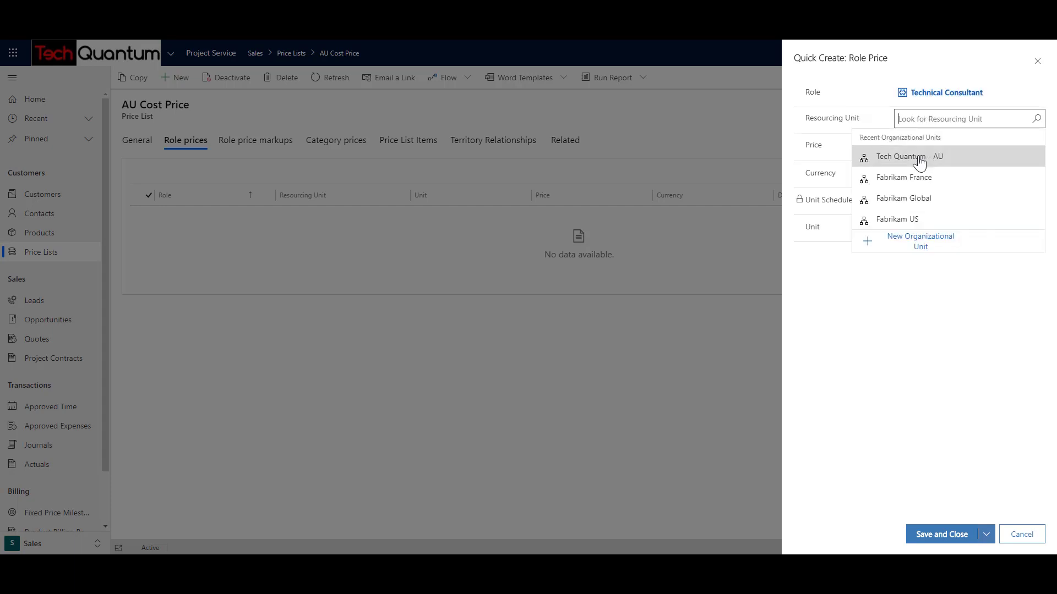
left_click(919, 159)
left_click(917, 149)
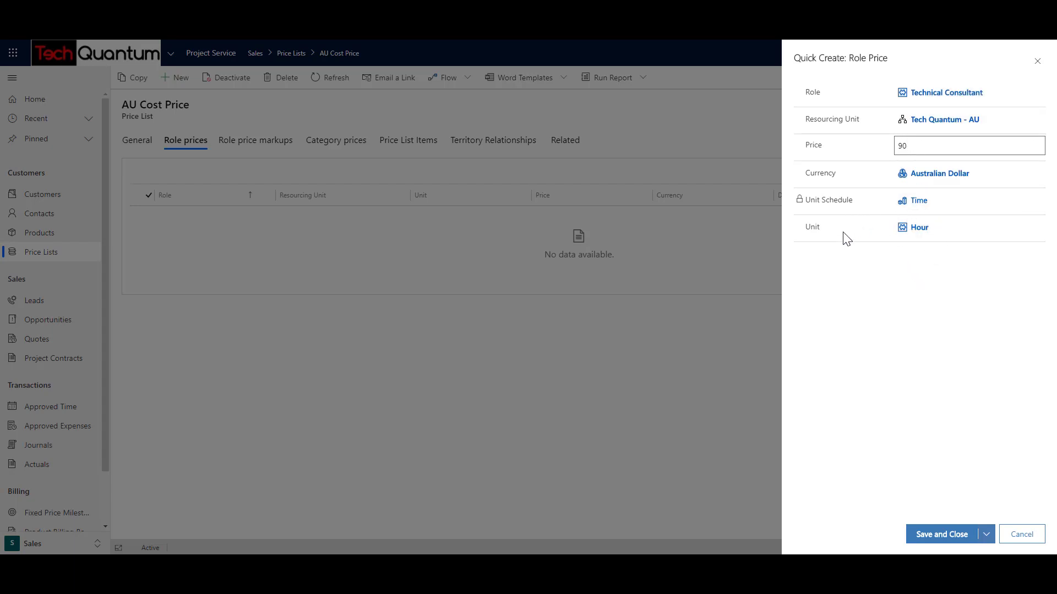
left_click(986, 536)
left_click(970, 517)
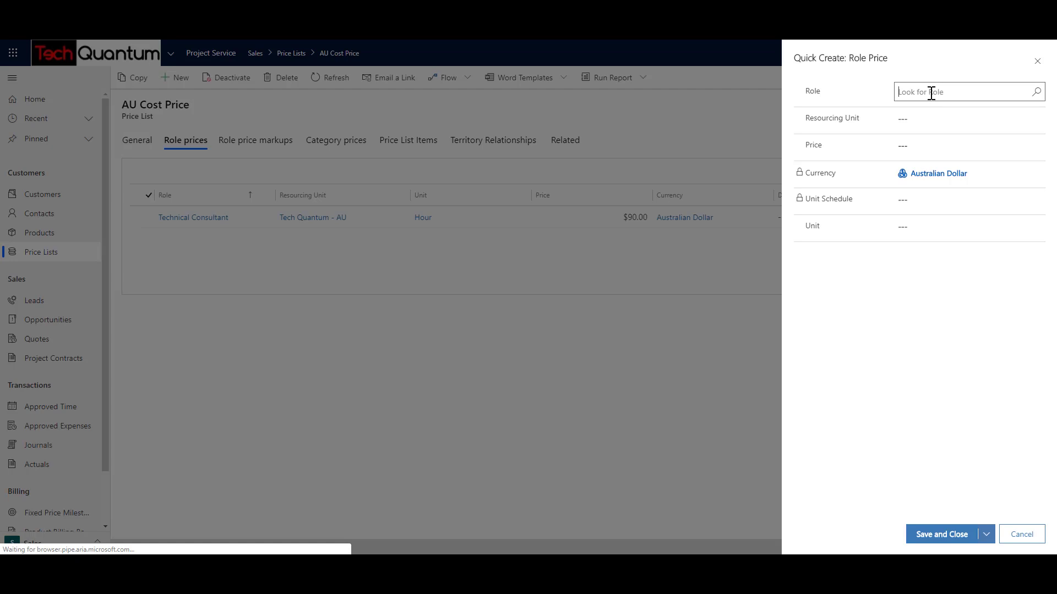
Add a role price of 100 for Functional Consultant under Tech Quantum - AU, saving it and starting another.
left_click(931, 93)
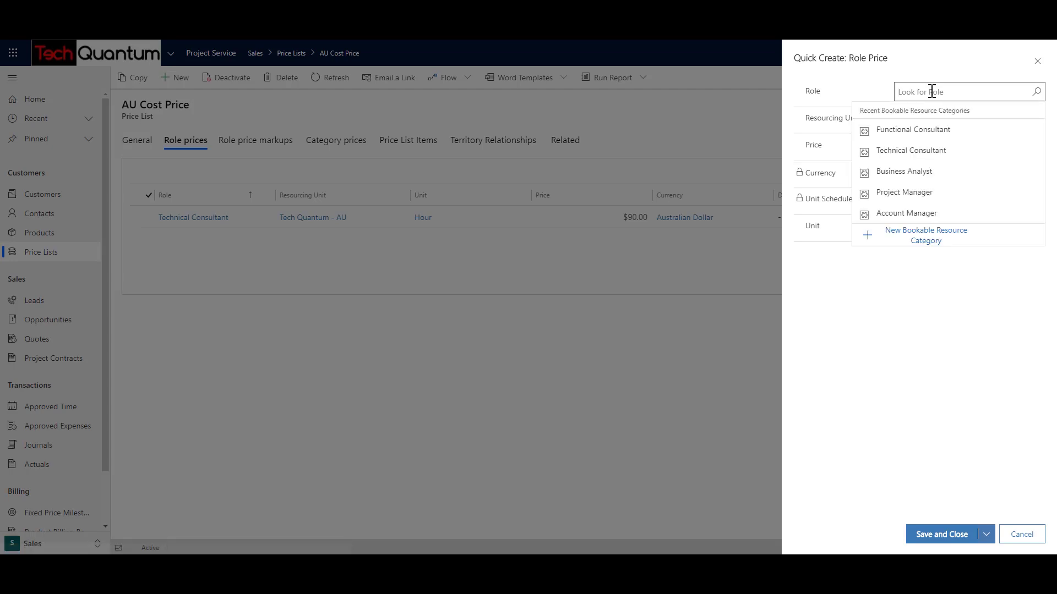
left_click(925, 130)
left_click(922, 122)
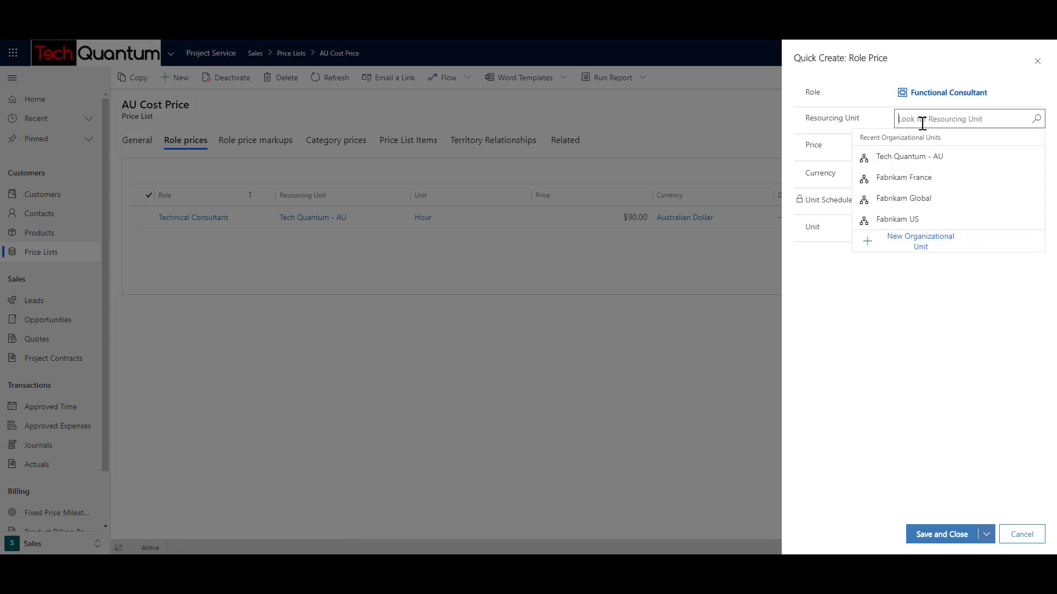
left_click(917, 156)
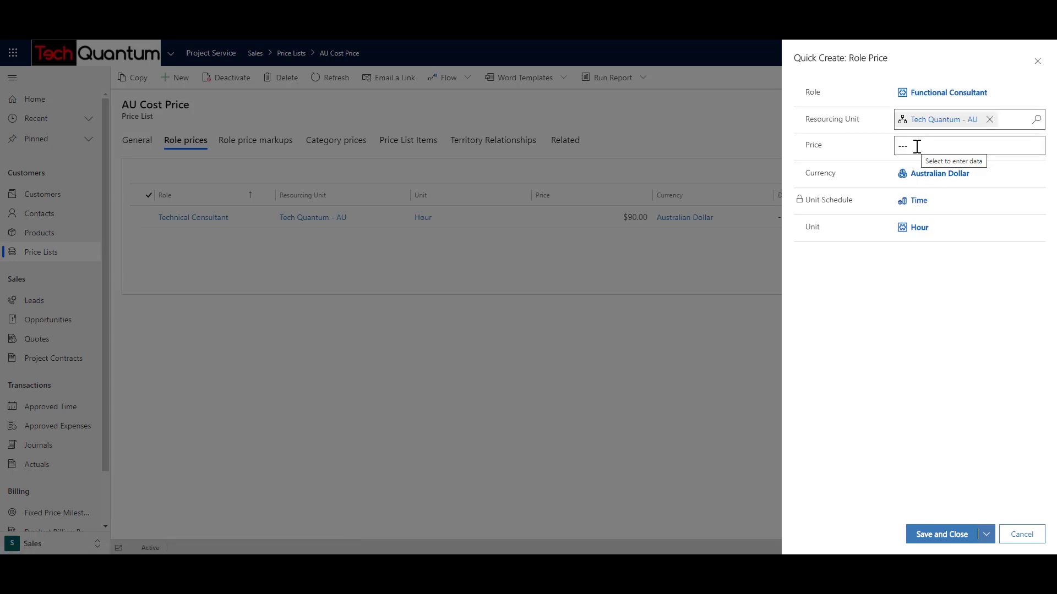
left_click(918, 146)
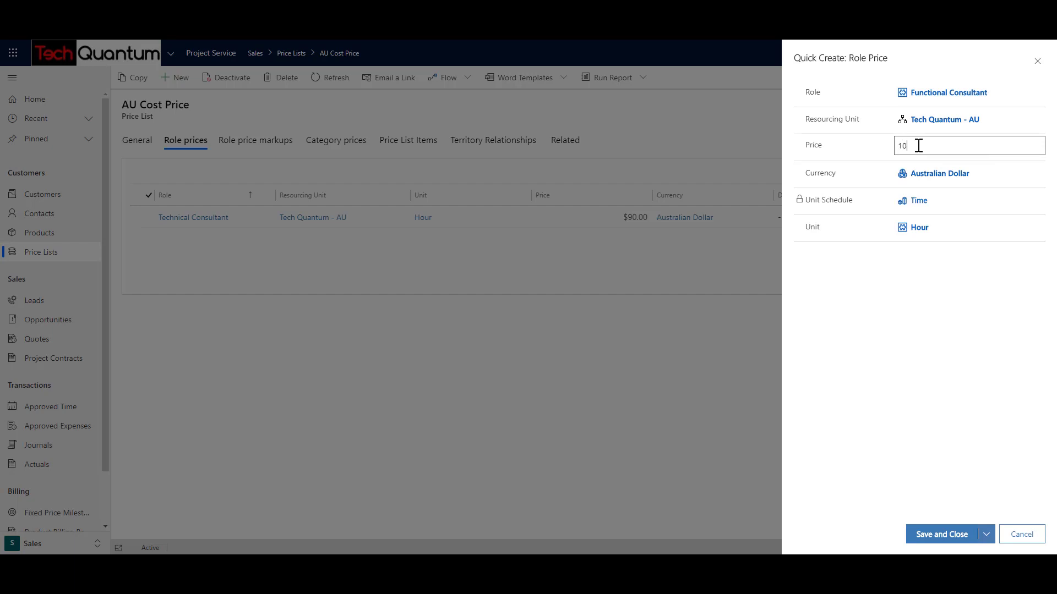
left_click(985, 536)
left_click(977, 516)
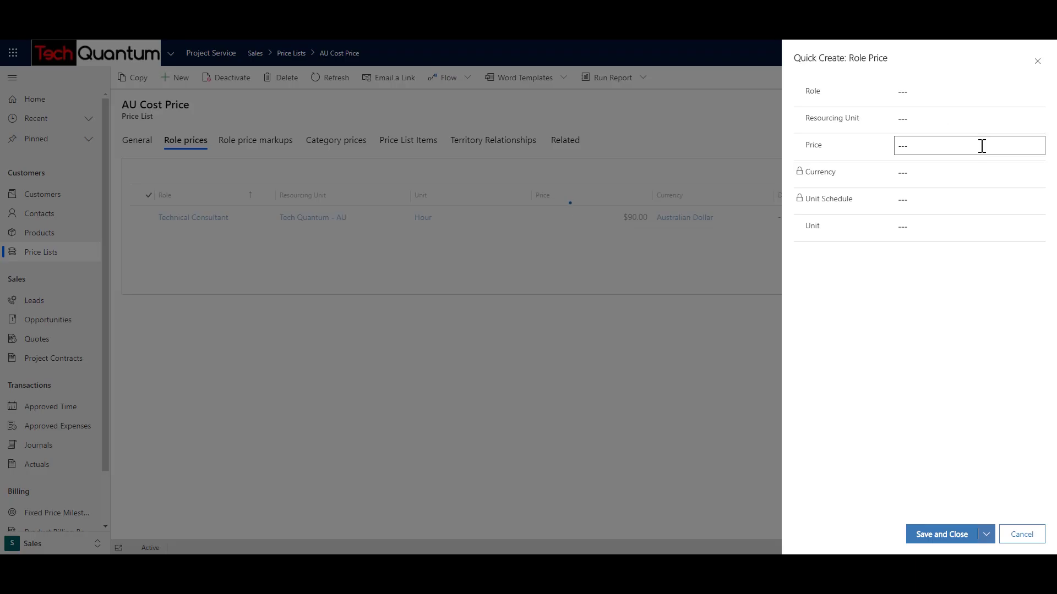
Add a role price of 125 for Business Analyst under Tech Quantum - AU and save it.
left_click(936, 93)
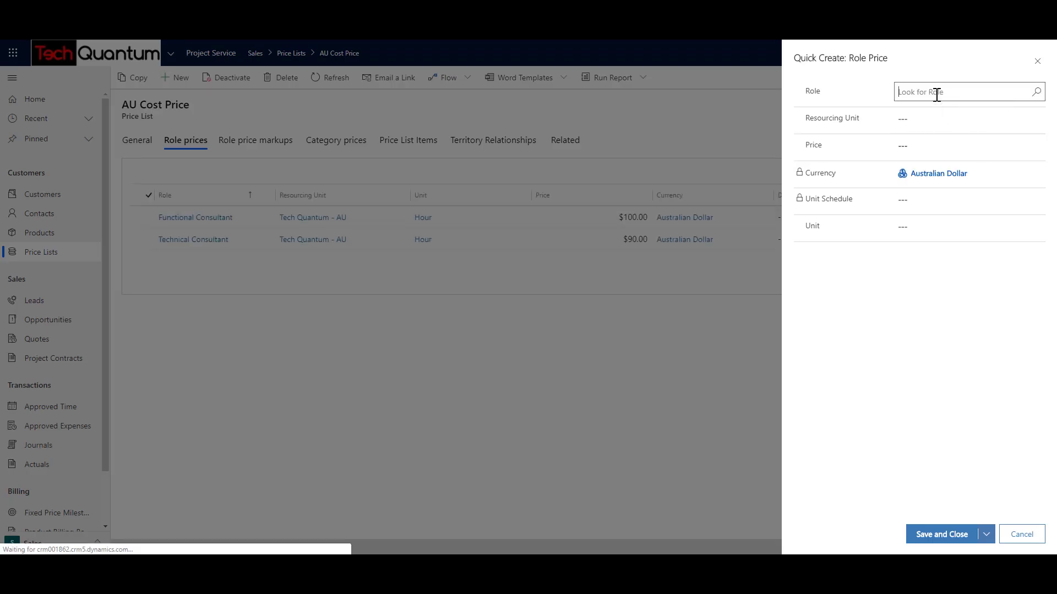
left_click(915, 172)
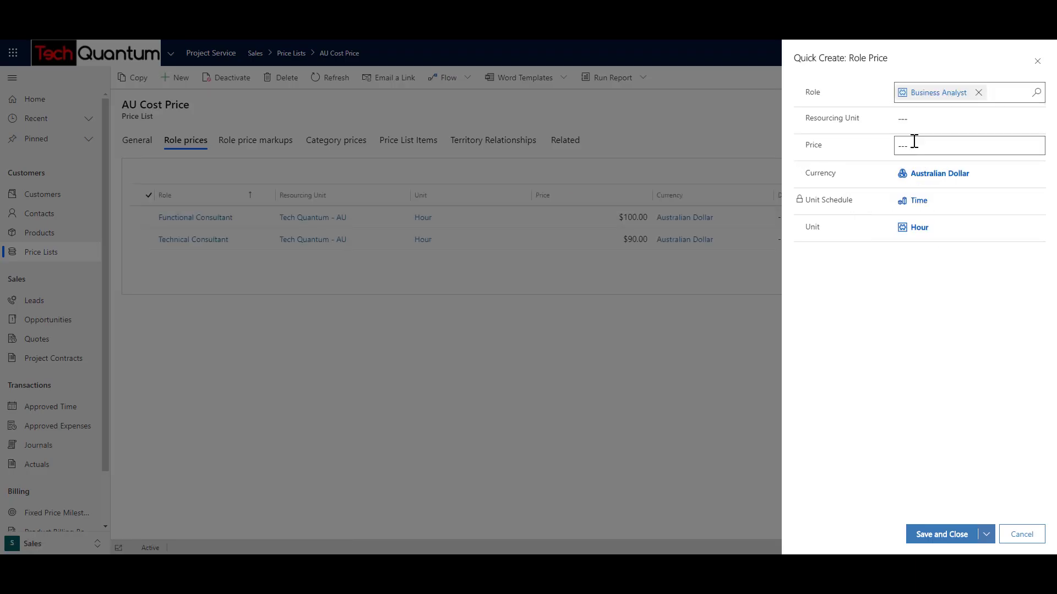
left_click(915, 118)
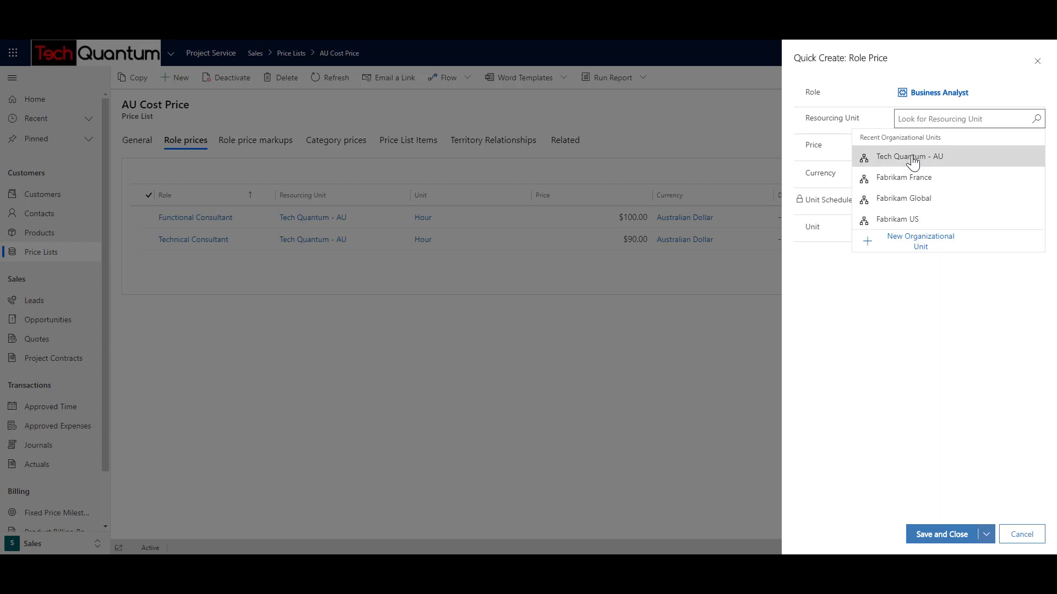
left_click(914, 158)
left_click(915, 145)
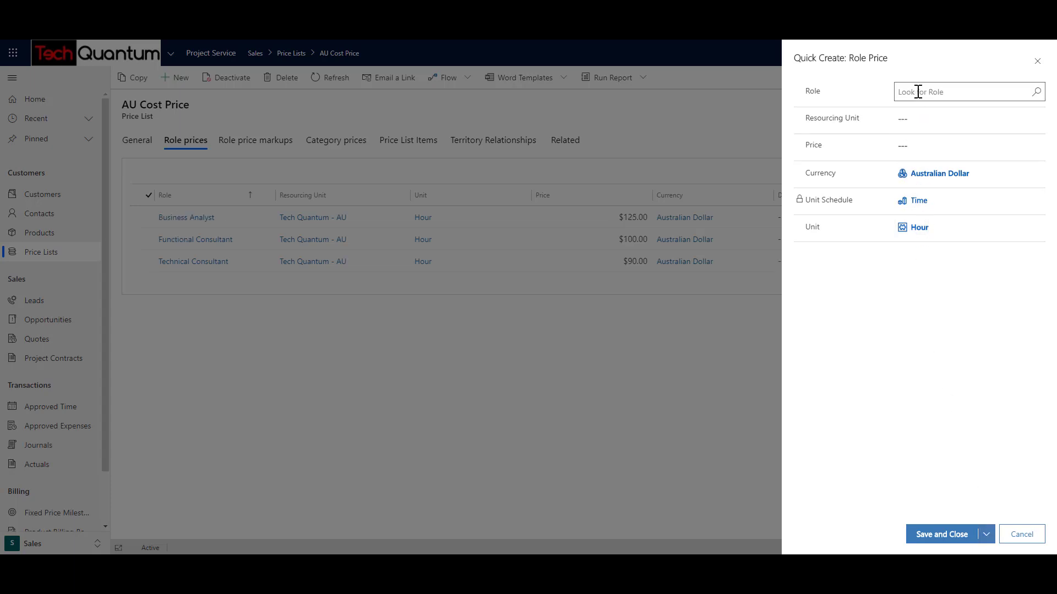
Add a role price of 150 for Project Manager with resourcing unit Tech Quantum - AU and save it.
left_click(935, 92)
left_click(931, 127)
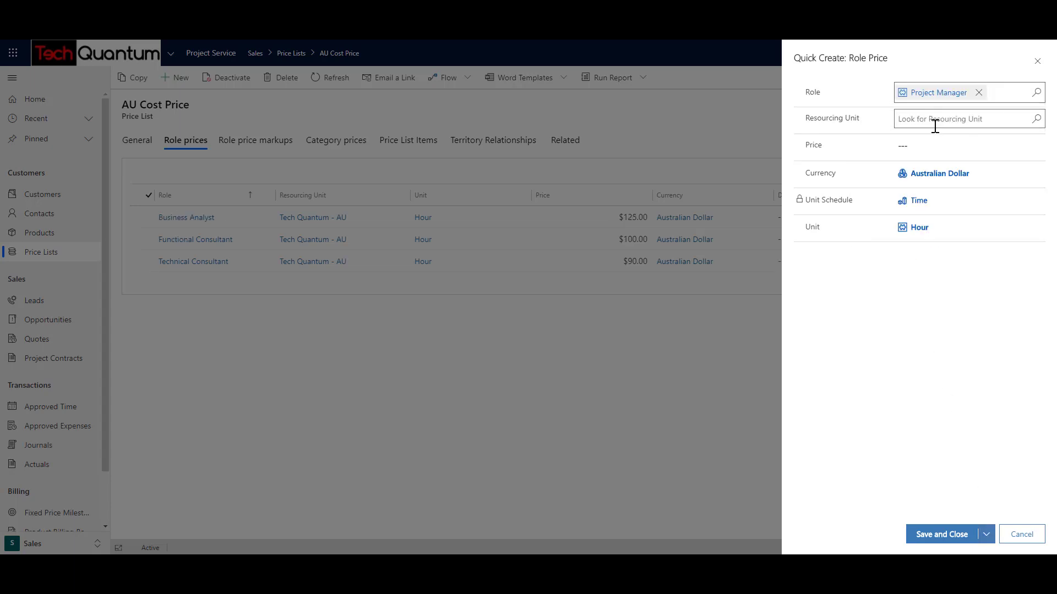
left_click(931, 126)
left_click(910, 161)
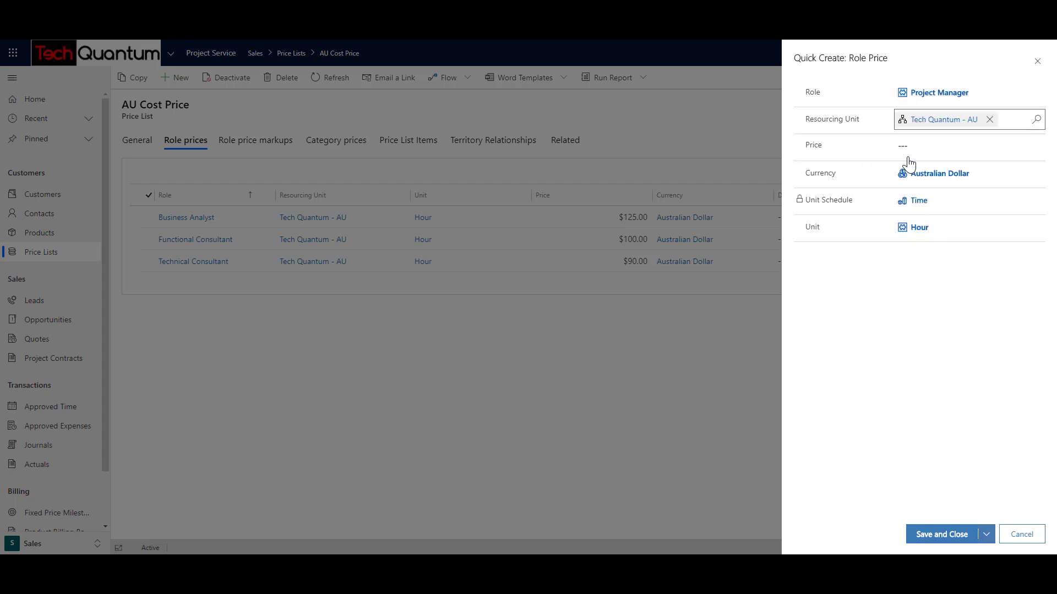
left_click(910, 147)
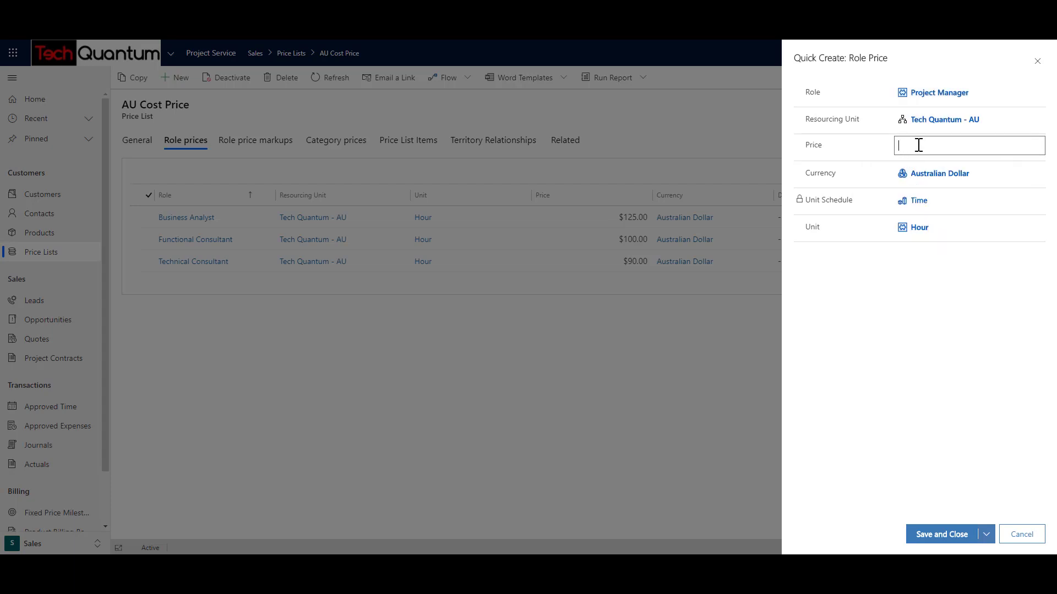
key("Tab")
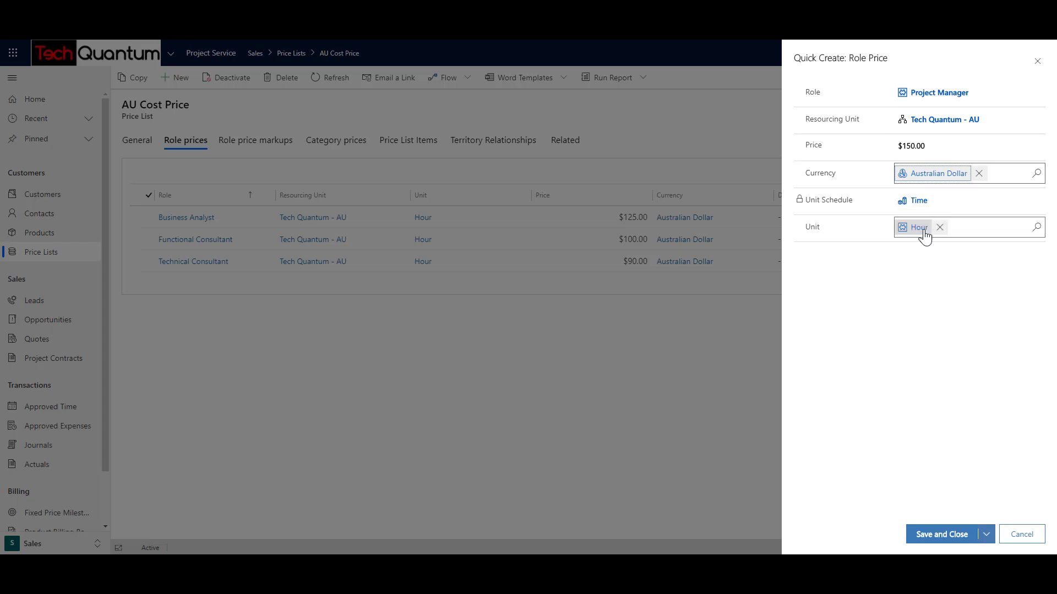
left_click(944, 542)
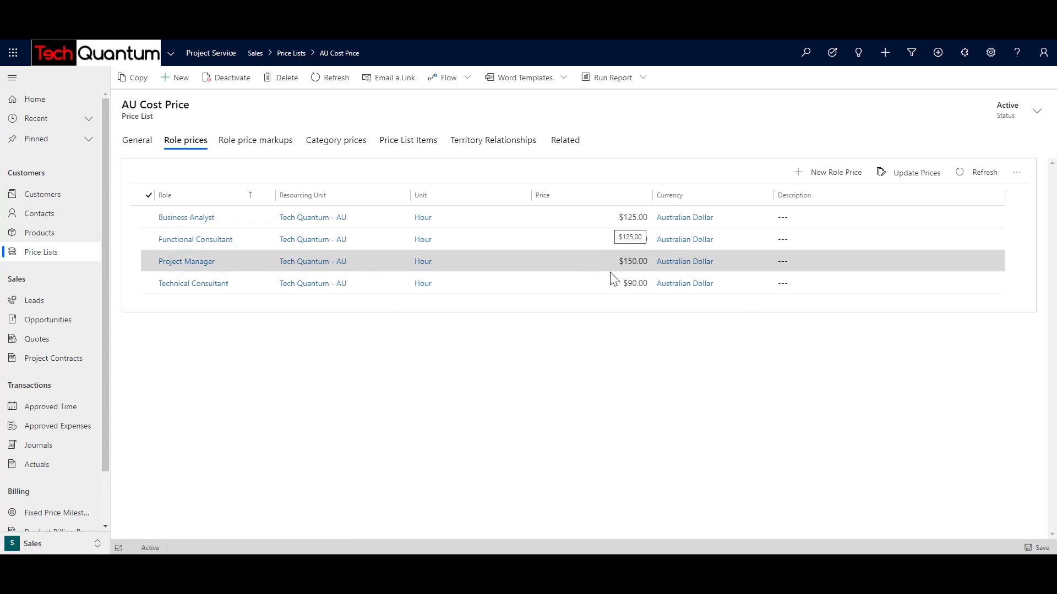
left_click(261, 143)
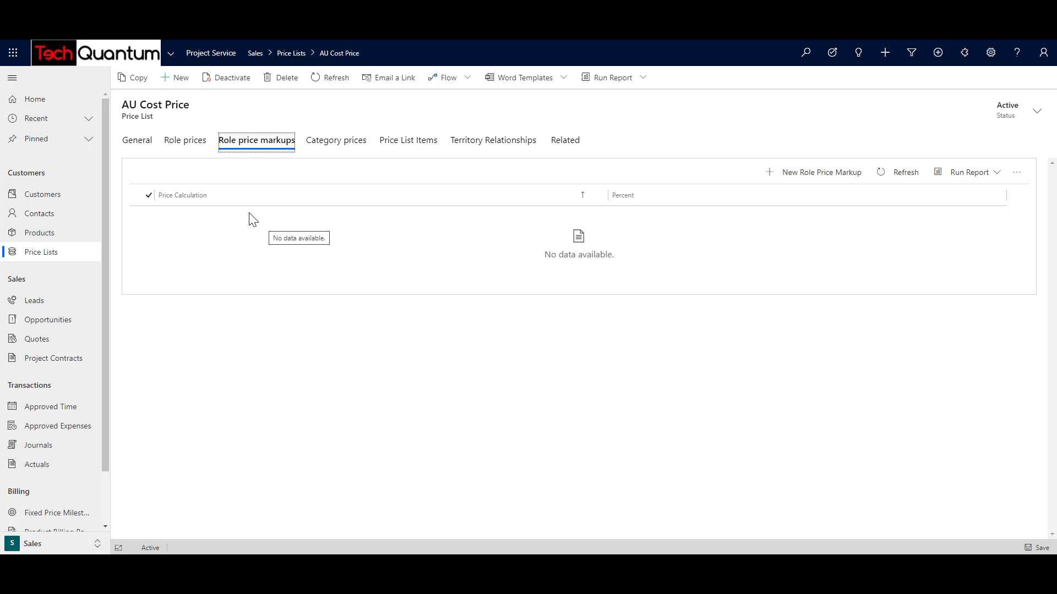
left_click(813, 172)
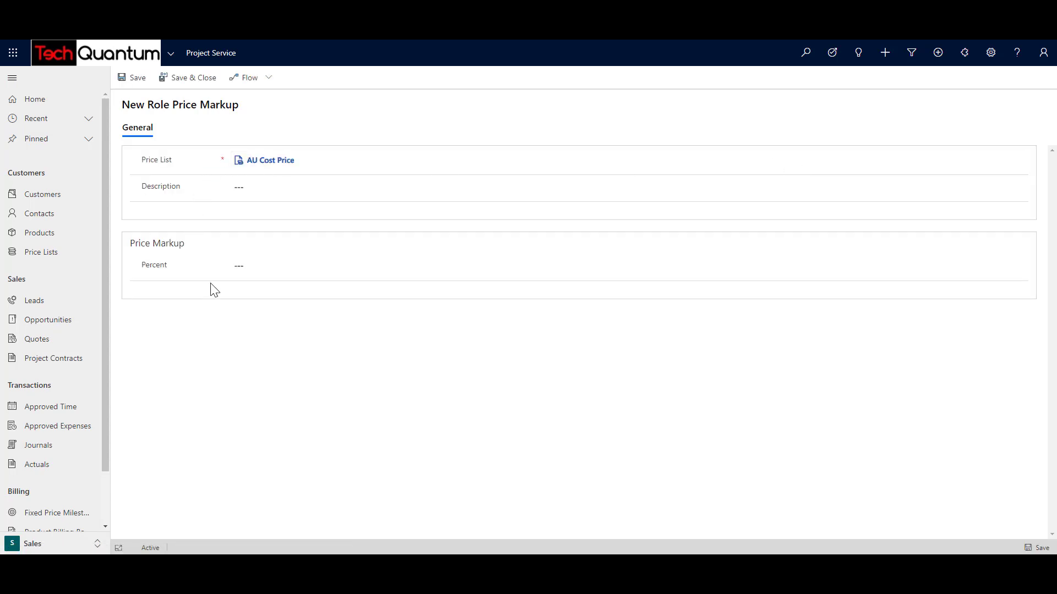
left_click(252, 268)
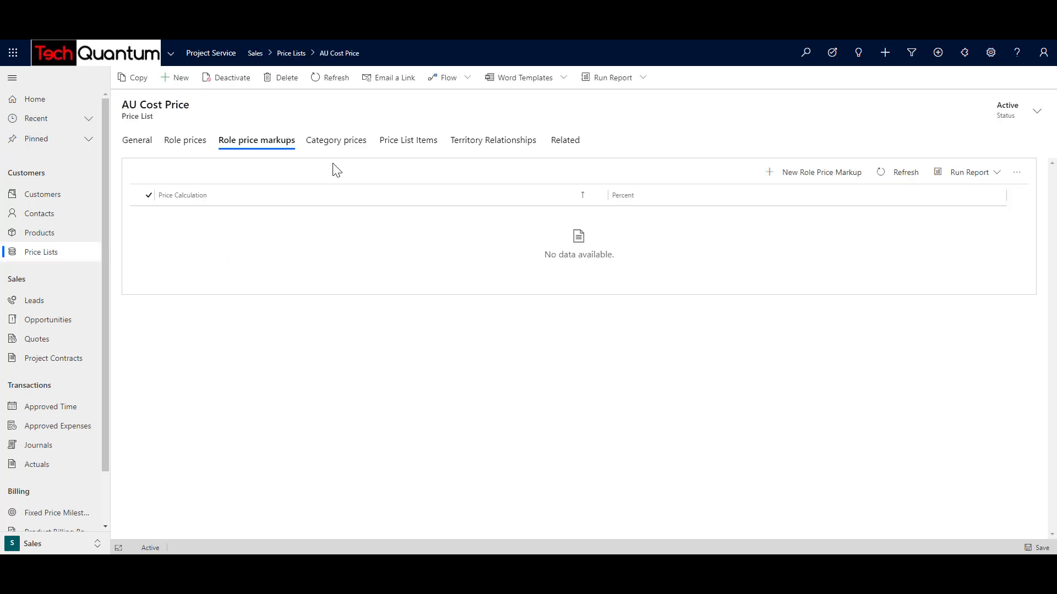
Add a category price for Airfare to AU Cost Price with the price calculation At cost, and save it.
left_click(337, 144)
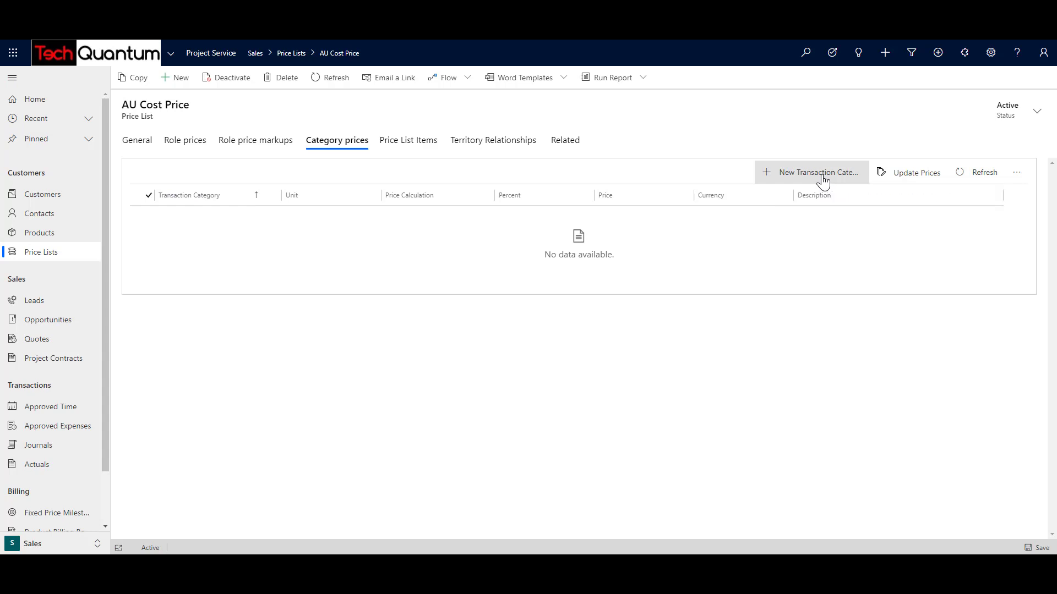
left_click(824, 182)
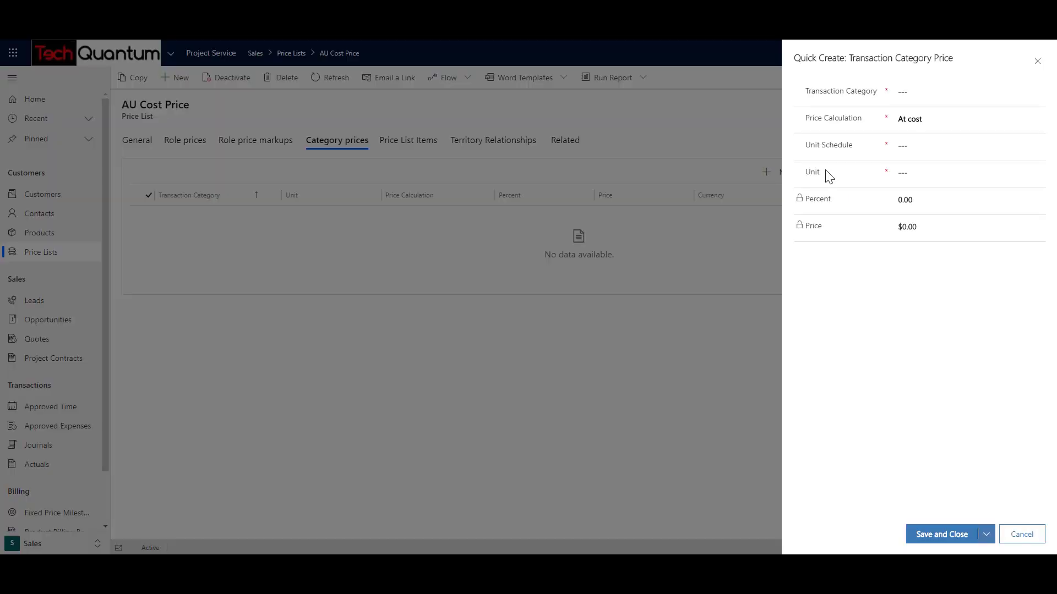
left_click(909, 98)
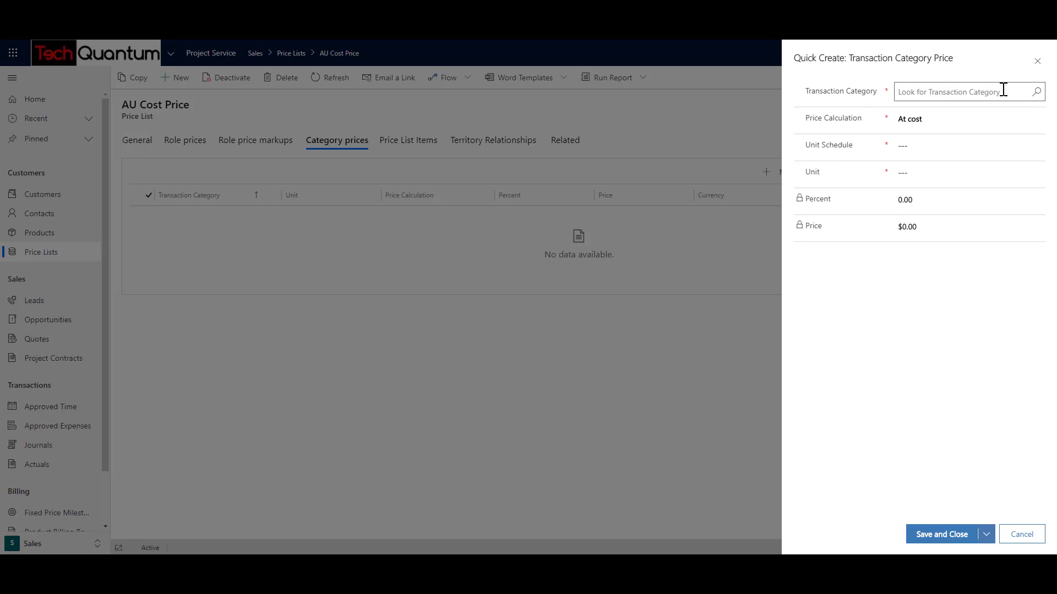
left_click(1037, 92)
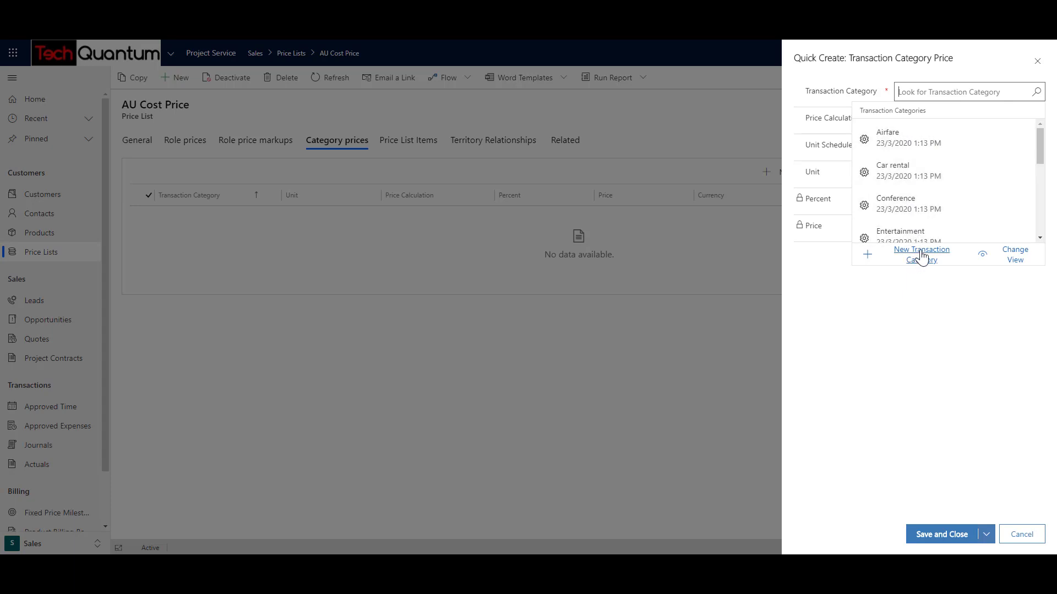
left_click(905, 138)
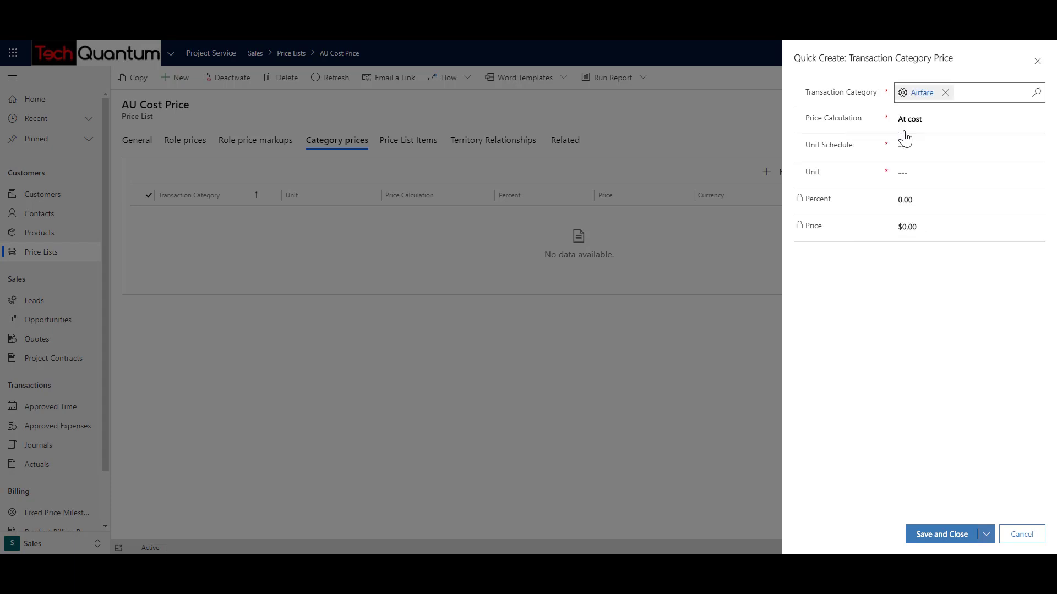
left_click(934, 122)
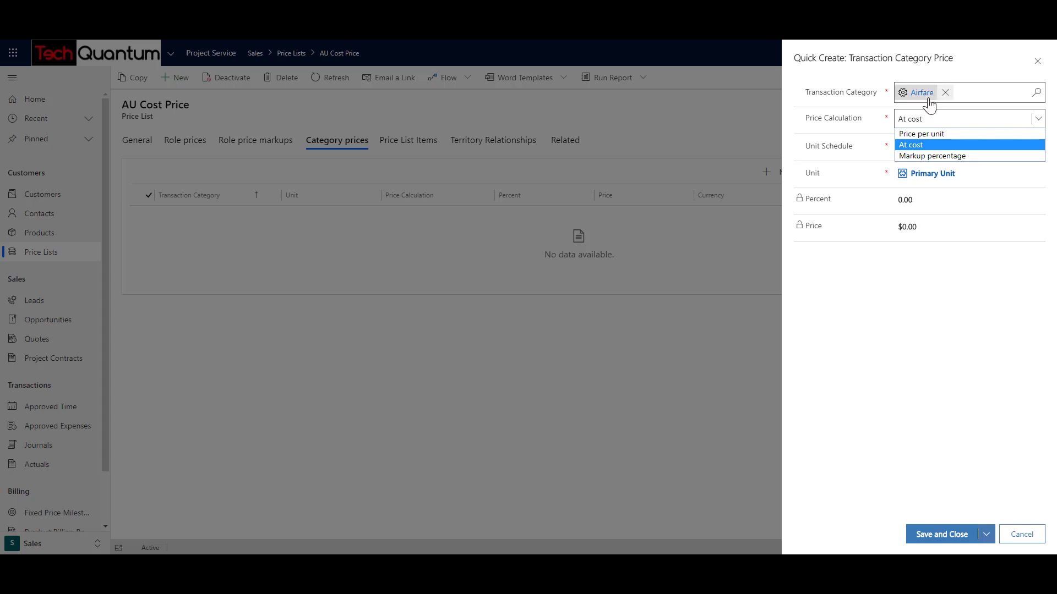
left_click(922, 144)
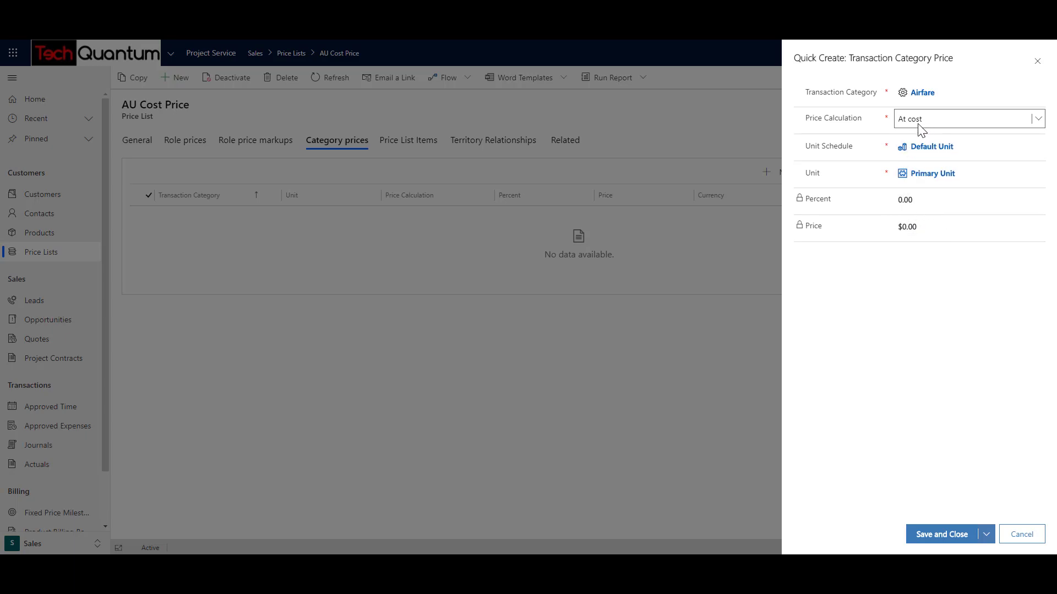
left_click(956, 534)
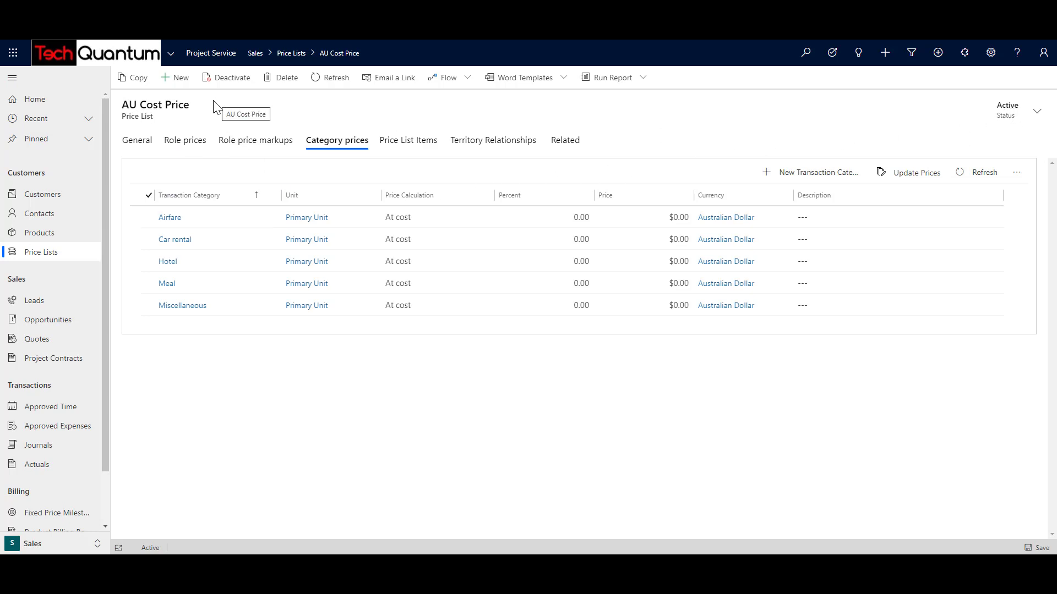
Attach the existing AU Cost Price list to the Tech Quantum - AU organizational unit as its cost price list.
left_click(52, 544)
left_click(55, 505)
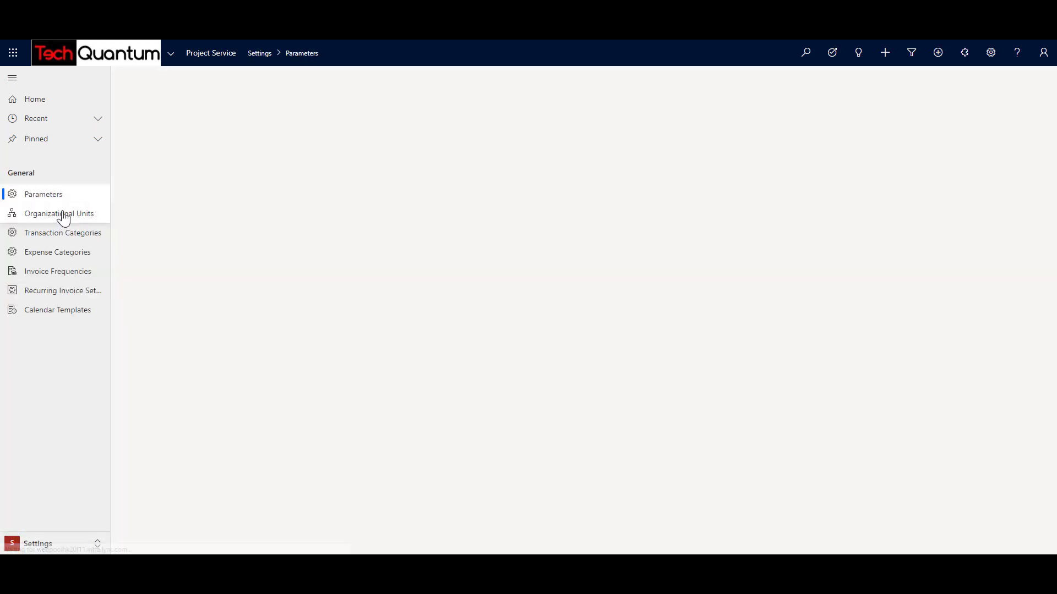
left_click(64, 216)
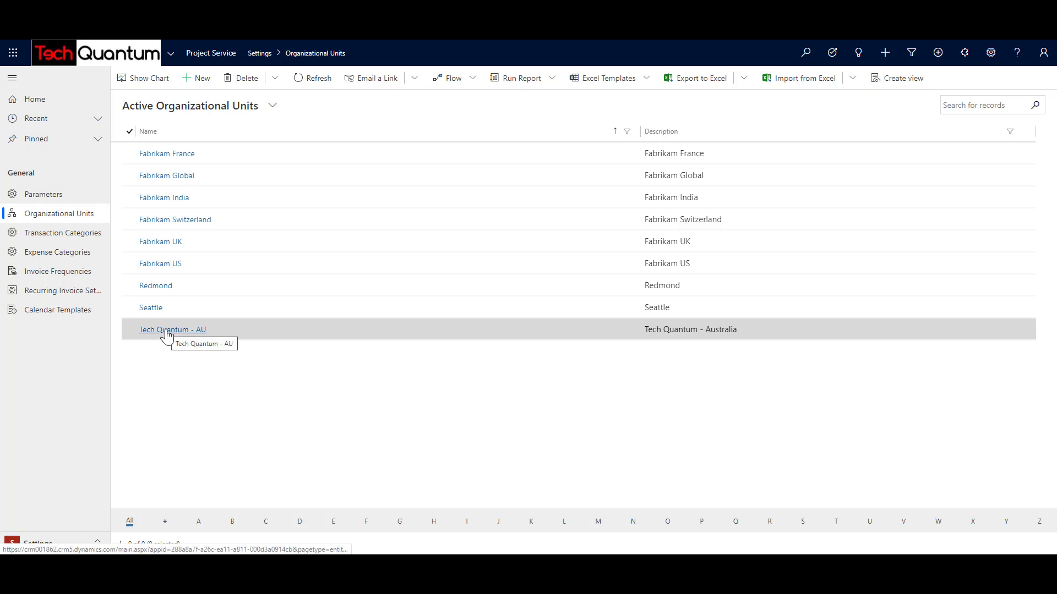
left_click(168, 331)
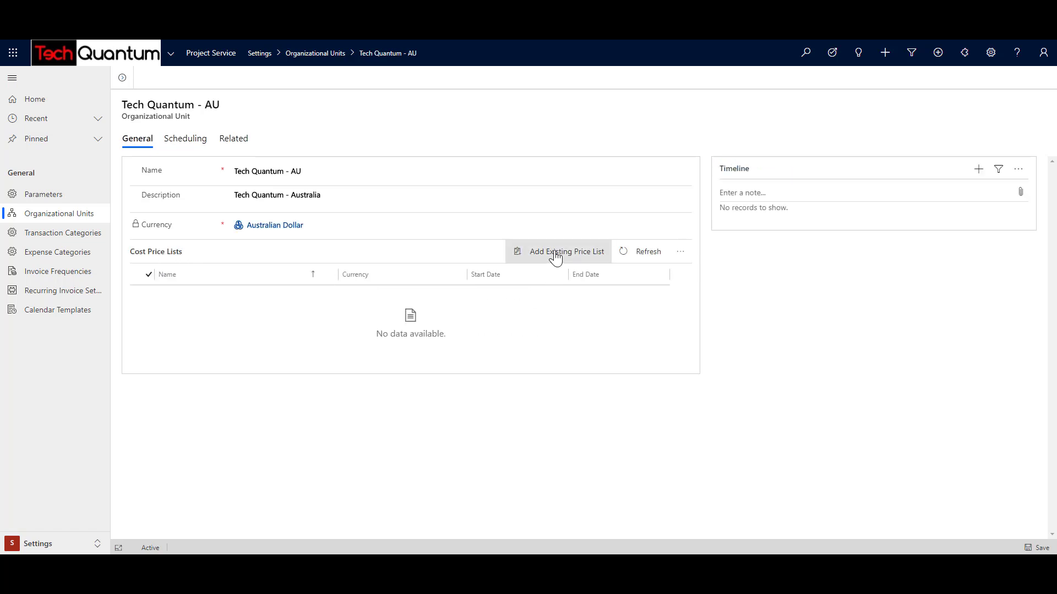
left_click(553, 255)
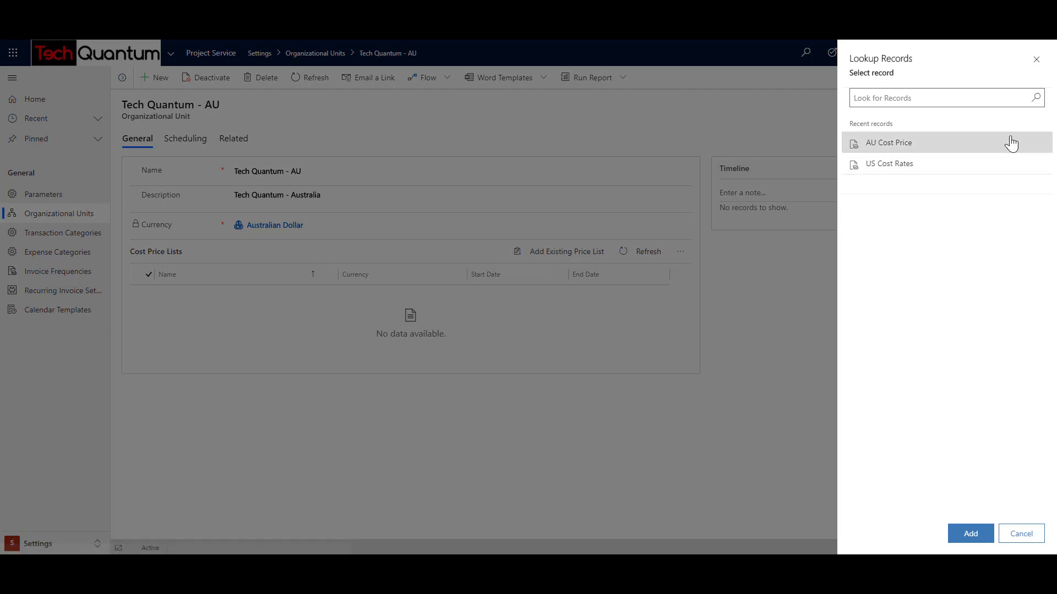
left_click(911, 148)
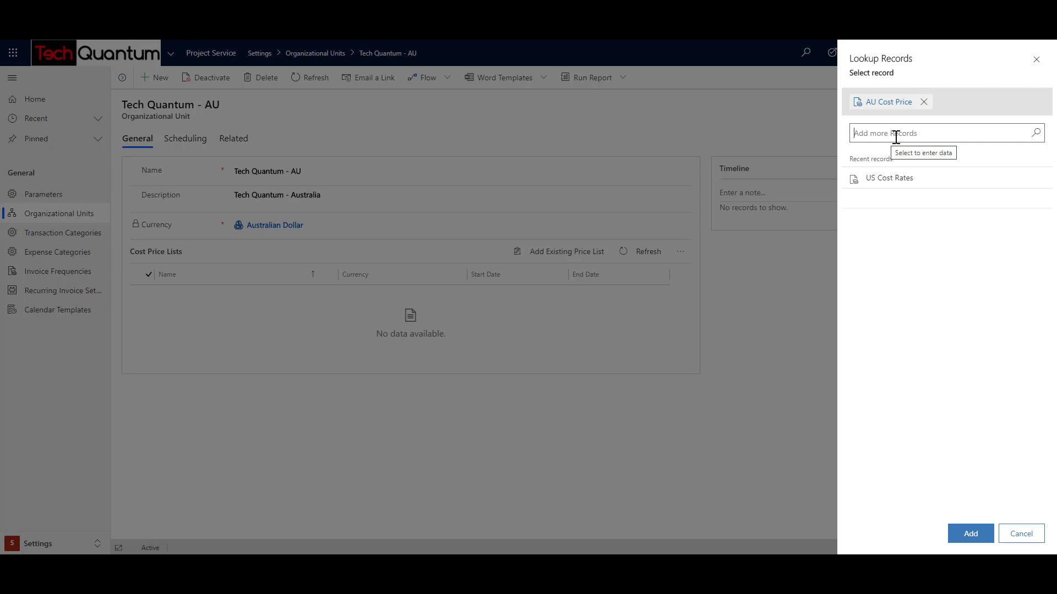
left_click(972, 535)
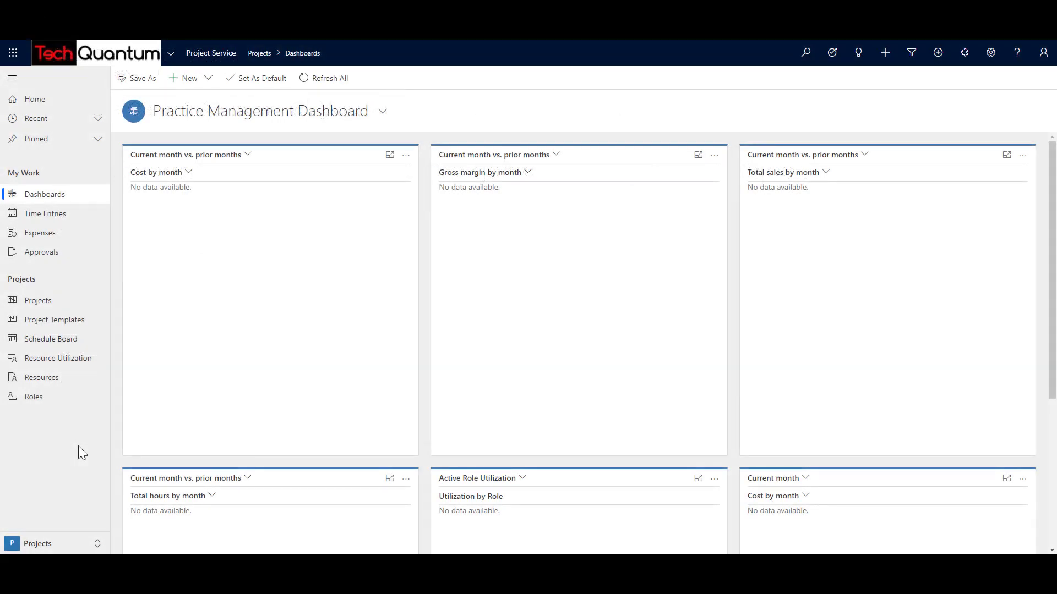
Create a new price list named "AU Sales Price" with the description "AU Sales Price for Tech Quantum".
left_click(42, 545)
left_click(52, 483)
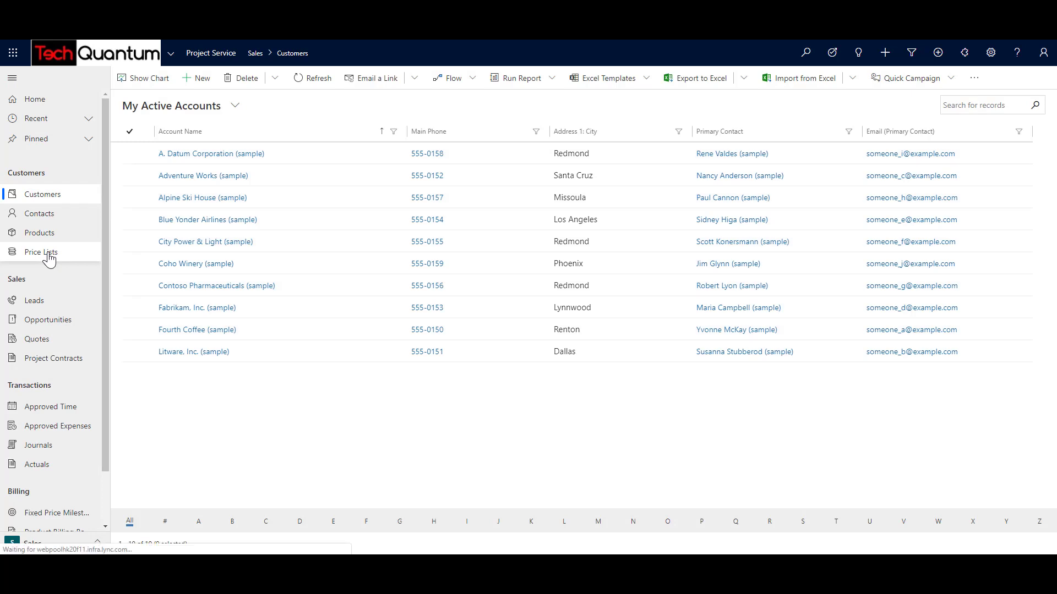
left_click(53, 254)
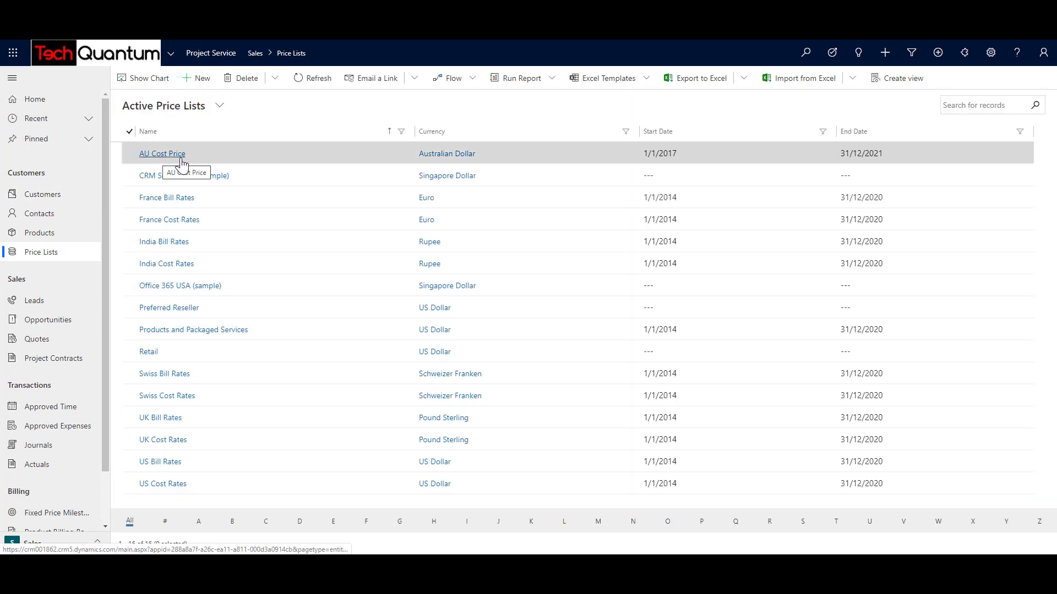
left_click(202, 83)
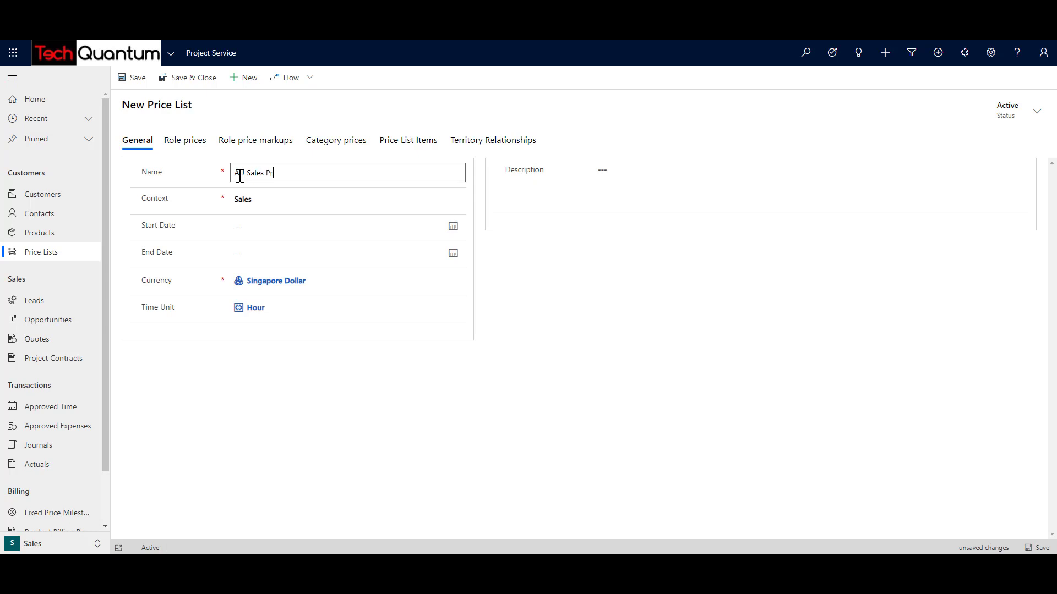
type("ice")
left_click(615, 175)
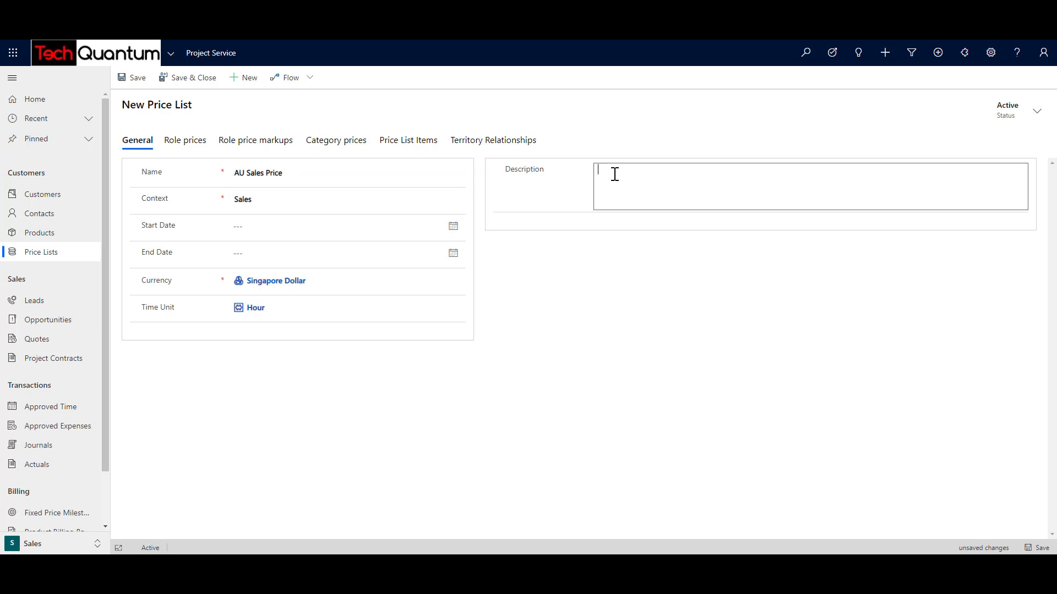
type("AU Sales Price")
type("for Tech Quantum")
Set context Sales, dates 1/1/2017 to 31/12/2021 and currency Australian Dollar, and save the price list.
left_click(259, 201)
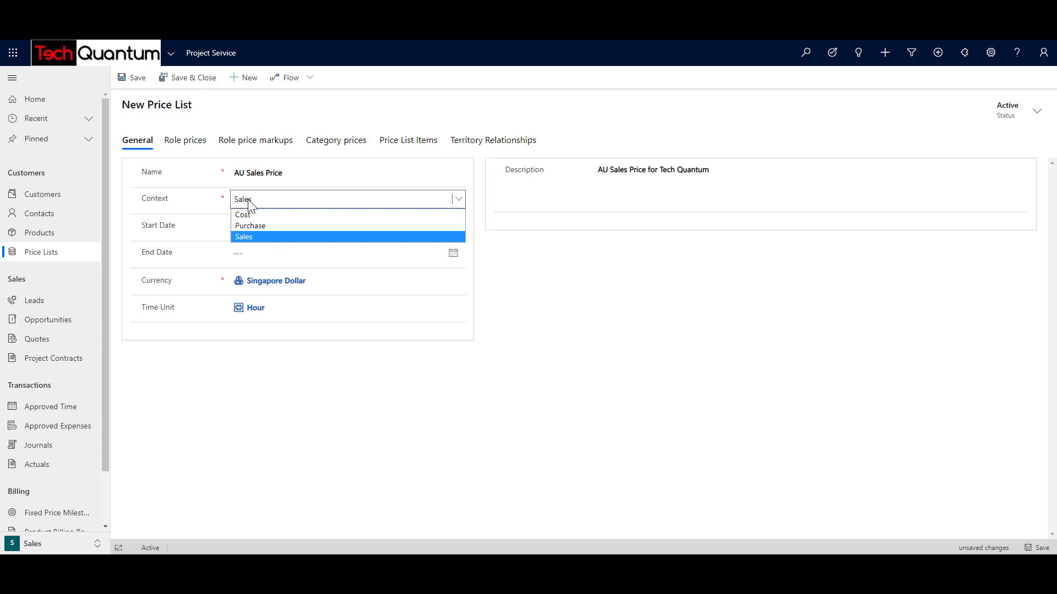
left_click(251, 206)
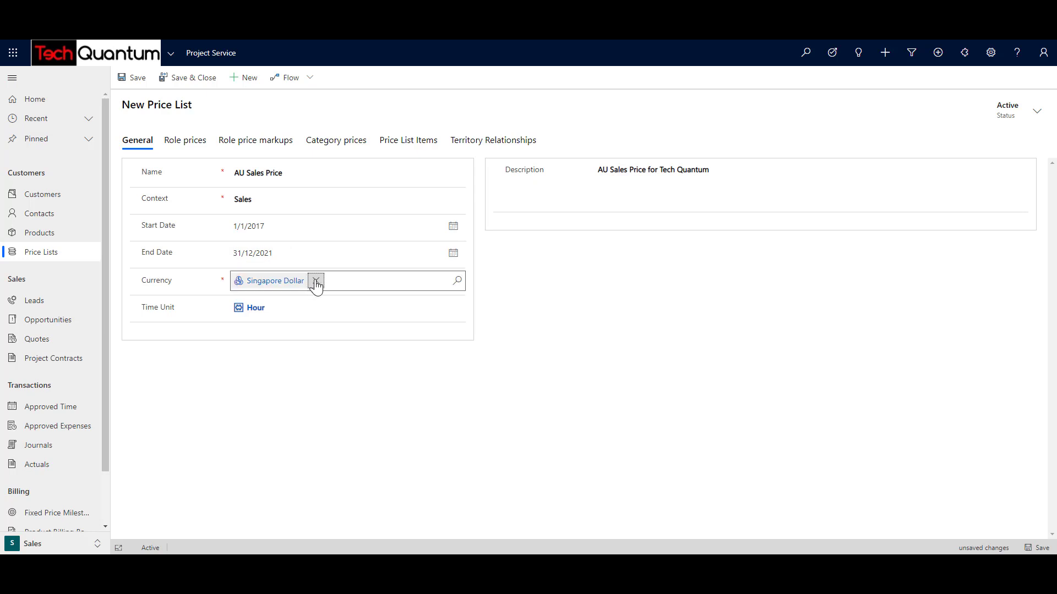
left_click(312, 281)
left_click(307, 280)
type("Au")
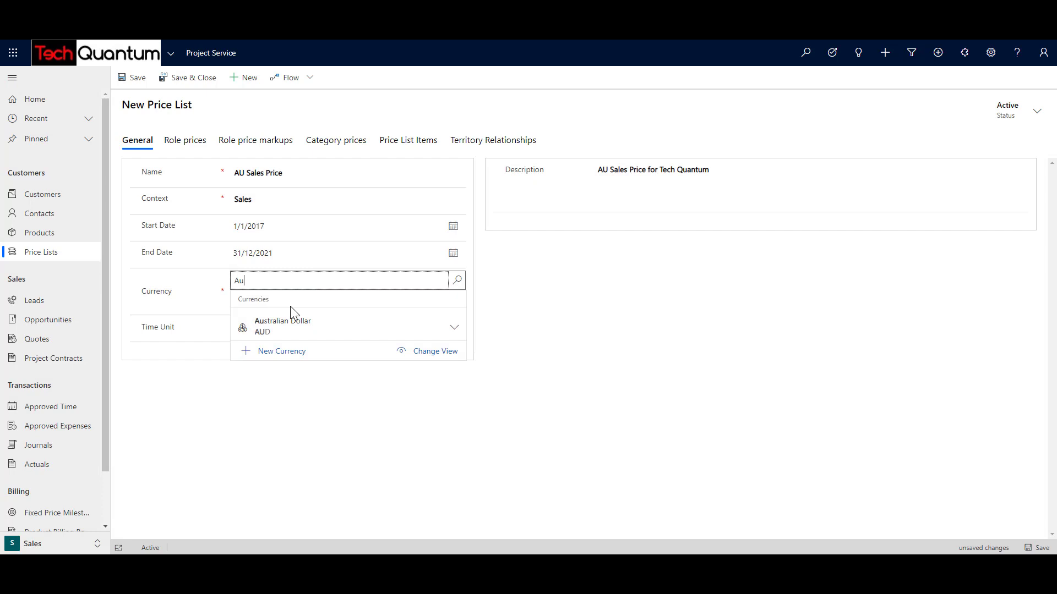
left_click(293, 311)
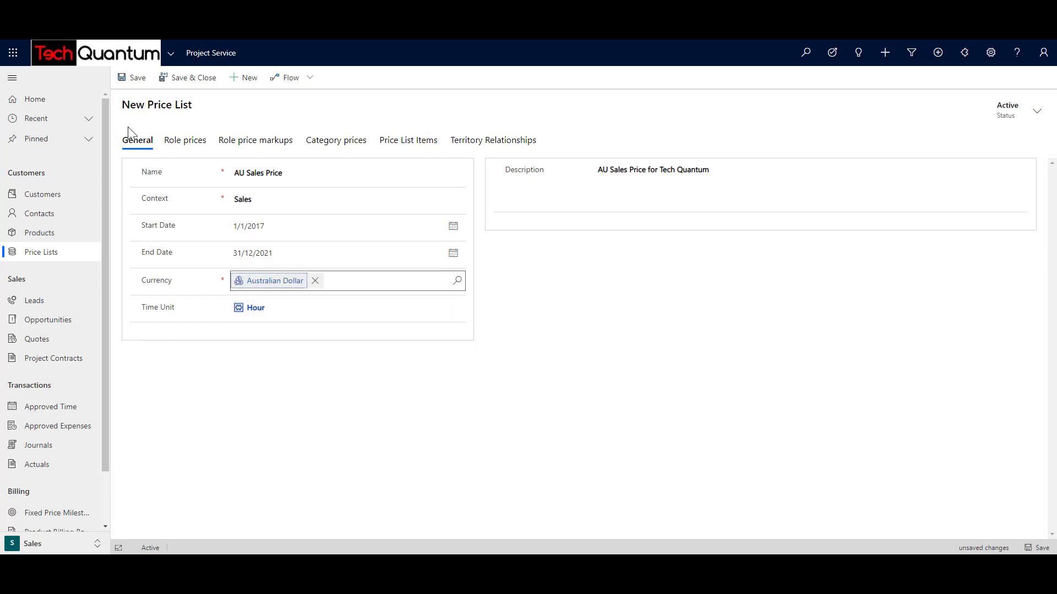
left_click(131, 87)
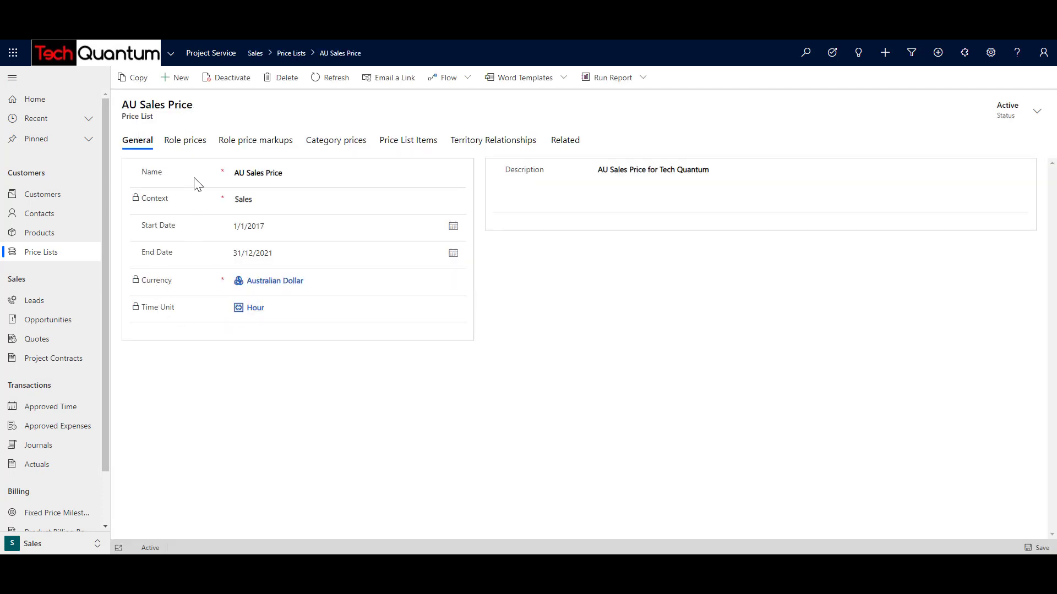
Add a role price to AU Sales Price for Technical Consultant, resourcing unit Tech Quantum - AU, at 190 per Hour, and save it.
left_click(185, 150)
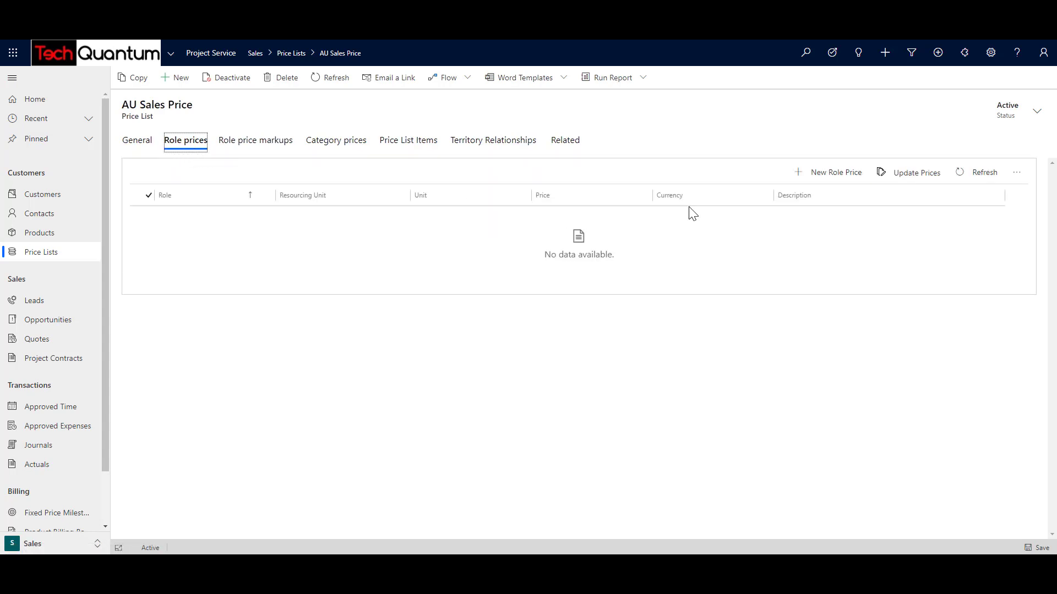
left_click(834, 178)
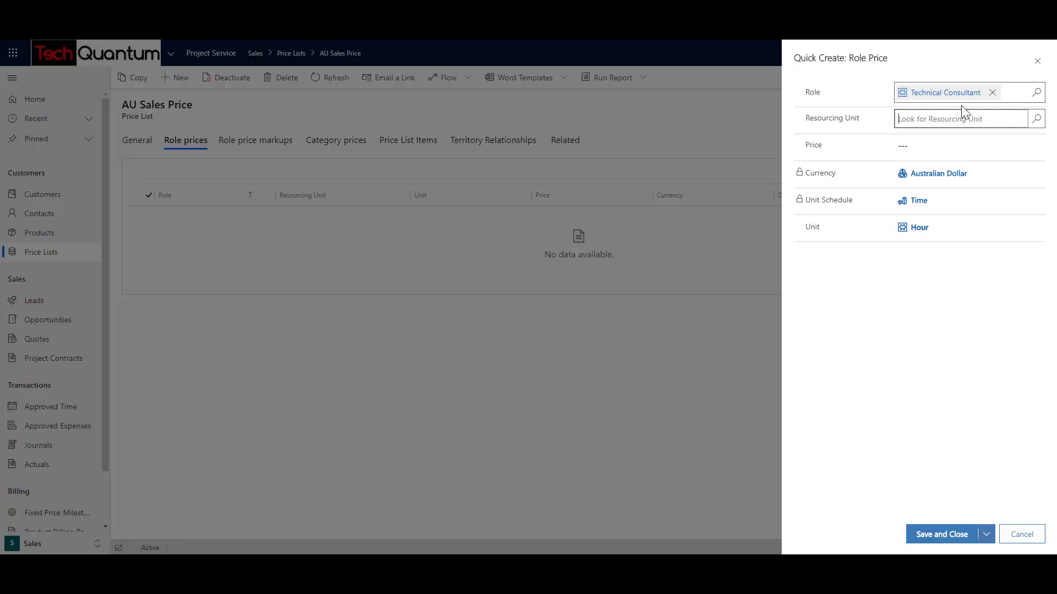
left_click(1004, 118)
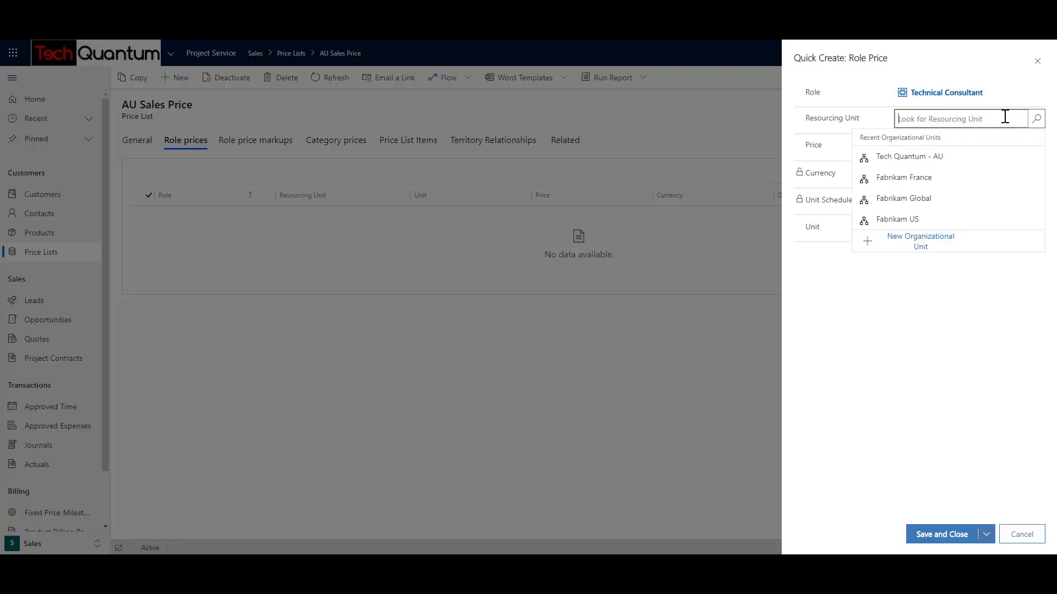
left_click(909, 160)
left_click(911, 147)
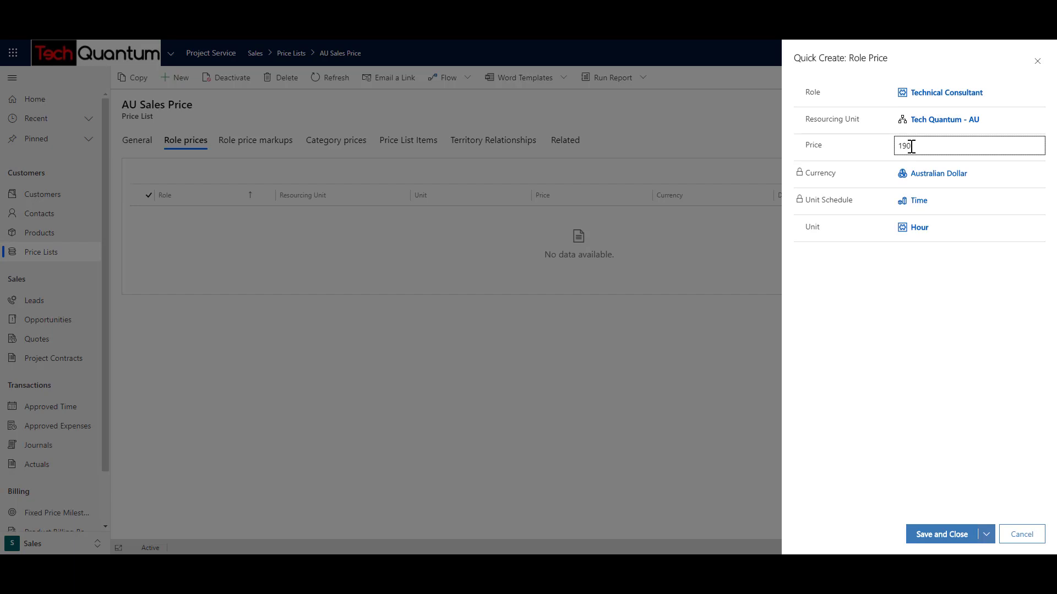
type("190")
key("Tab")
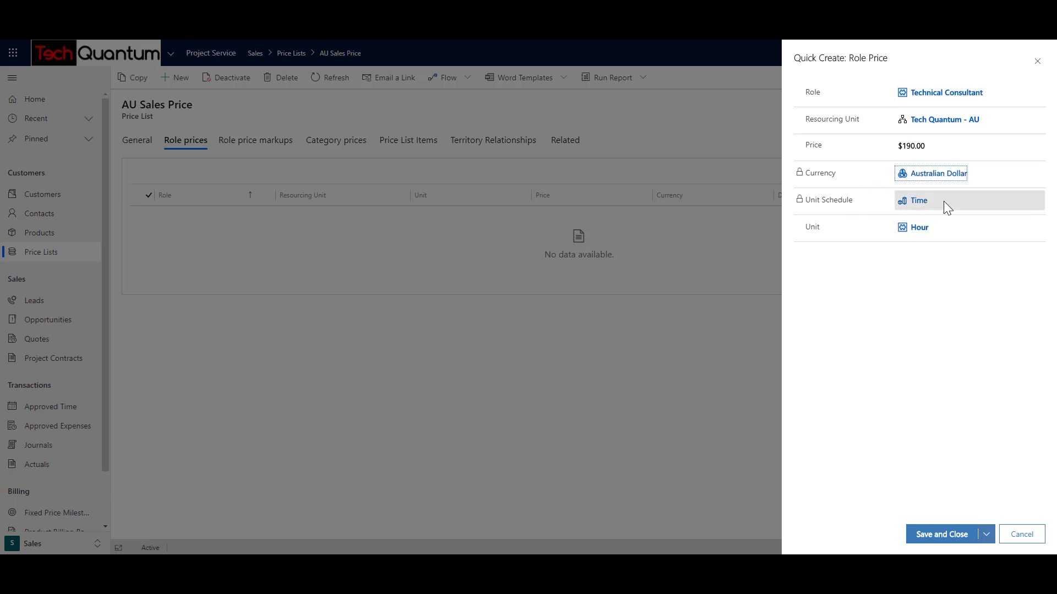
left_click(906, 229)
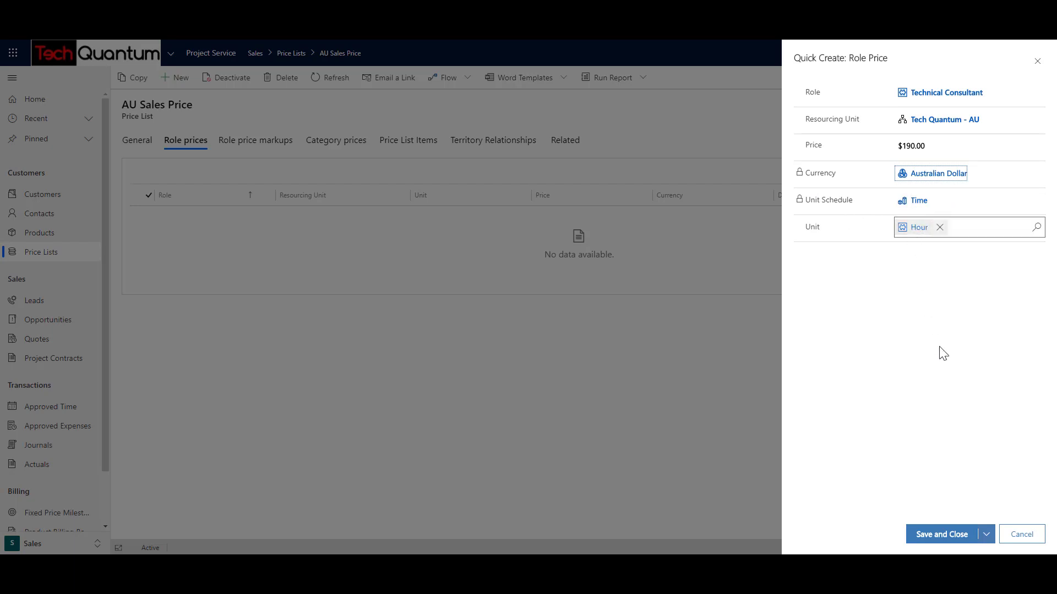
left_click(985, 541)
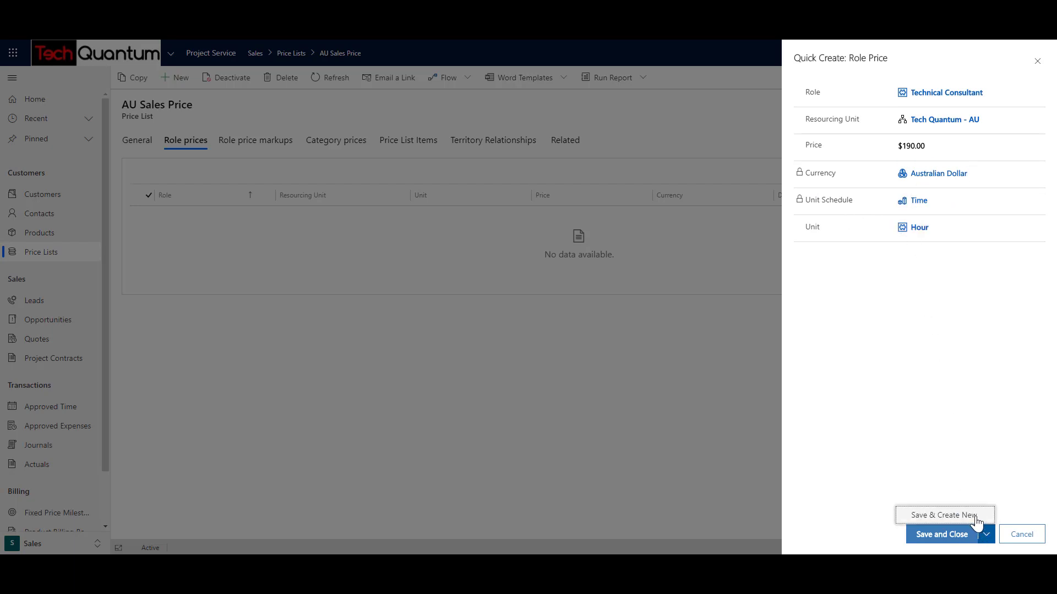
left_click(967, 529)
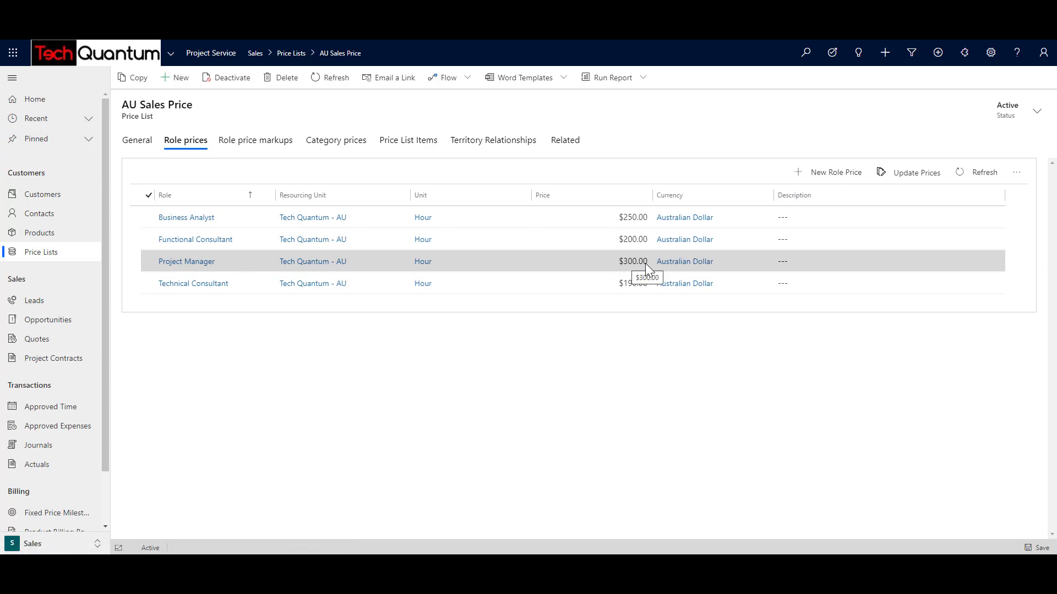
Review the role price markups, category prices and role prices of AU Sales Price.
left_click(260, 145)
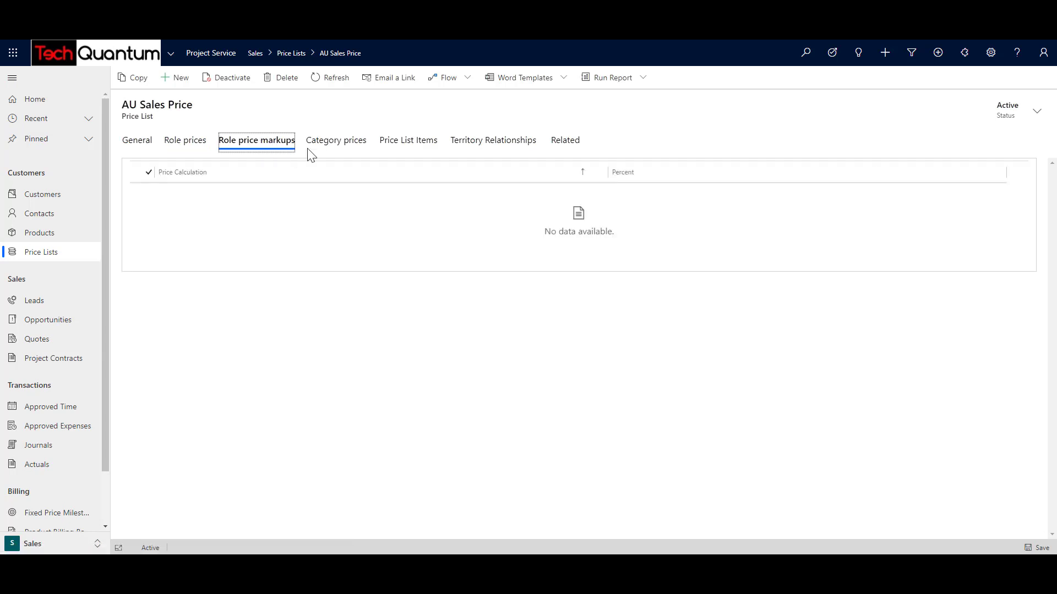
left_click(341, 146)
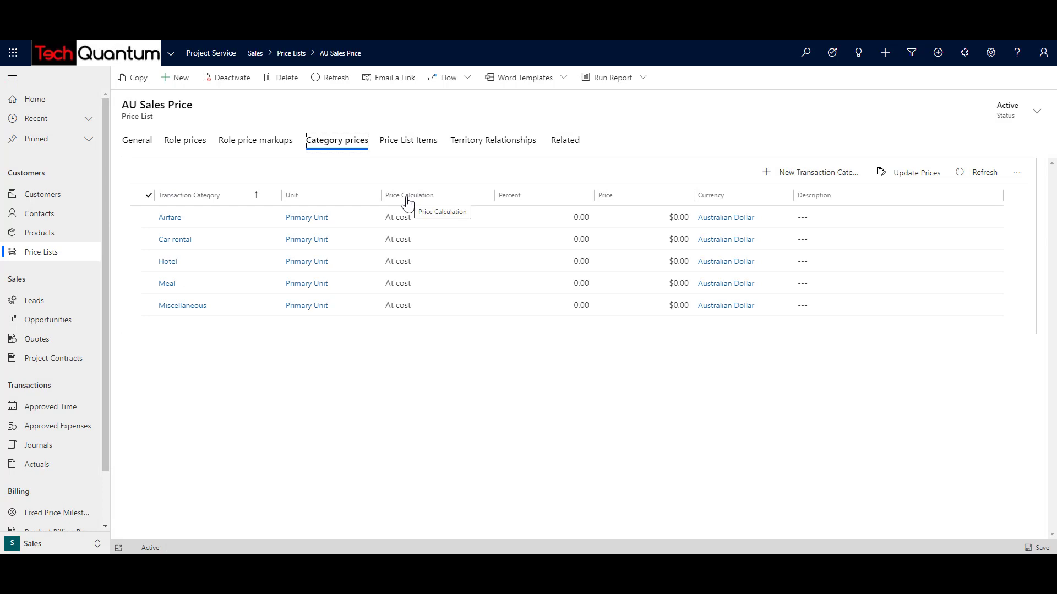
left_click(185, 141)
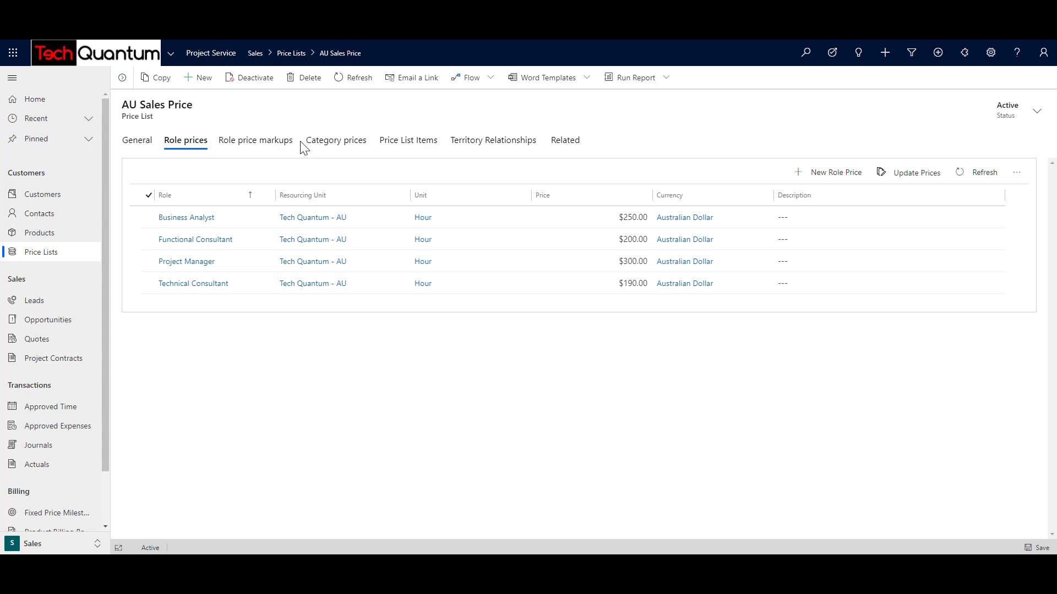
Start a new price list item in AU Sales Price for the product Microsoft Dynamics Business Central with the unit Primary Unit.
left_click(395, 144)
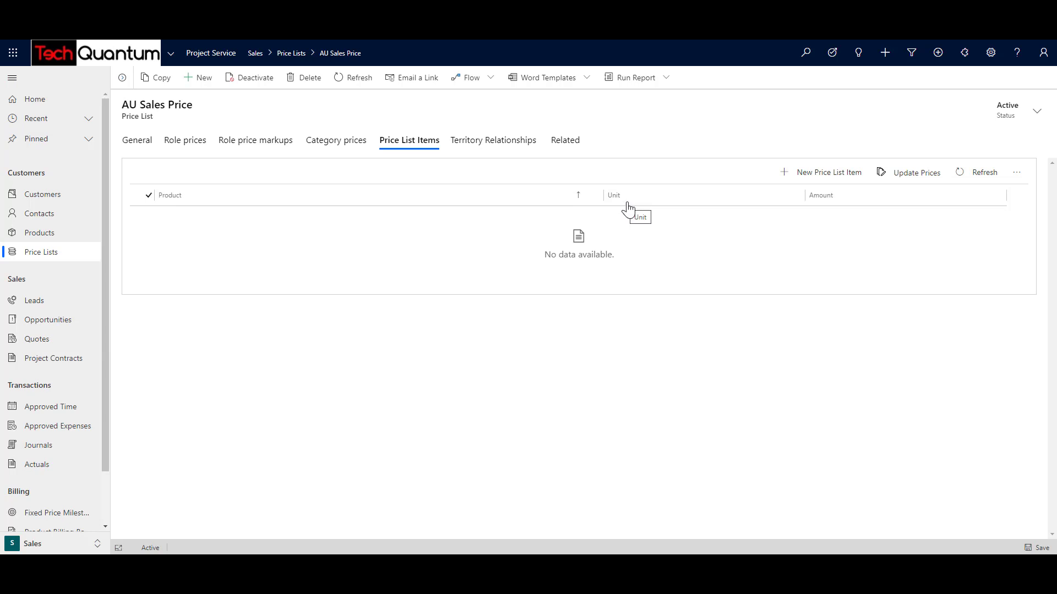
left_click(830, 172)
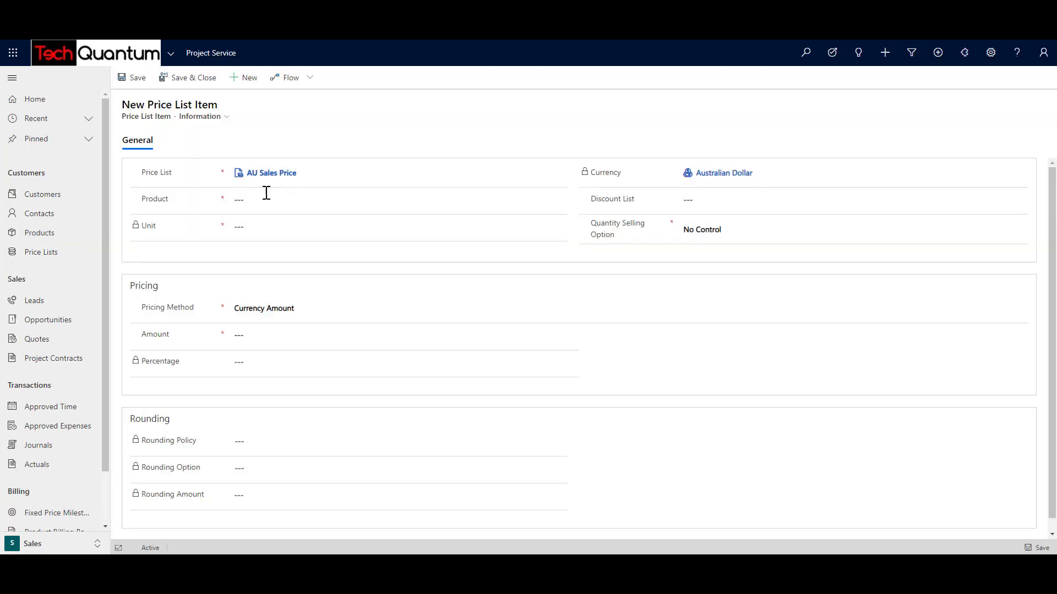
left_click(267, 196)
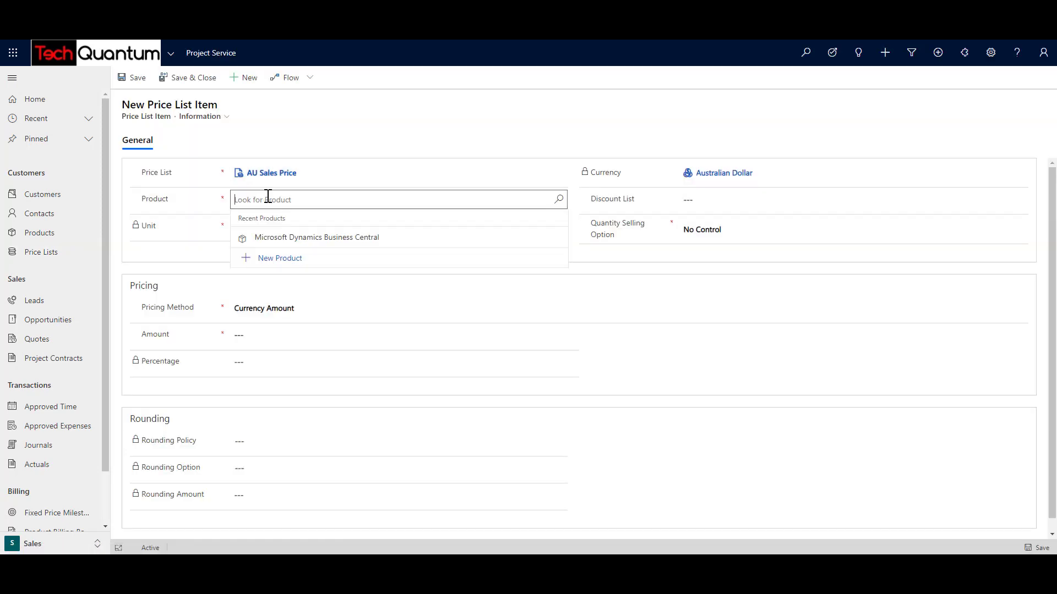
left_click(281, 247)
left_click(255, 227)
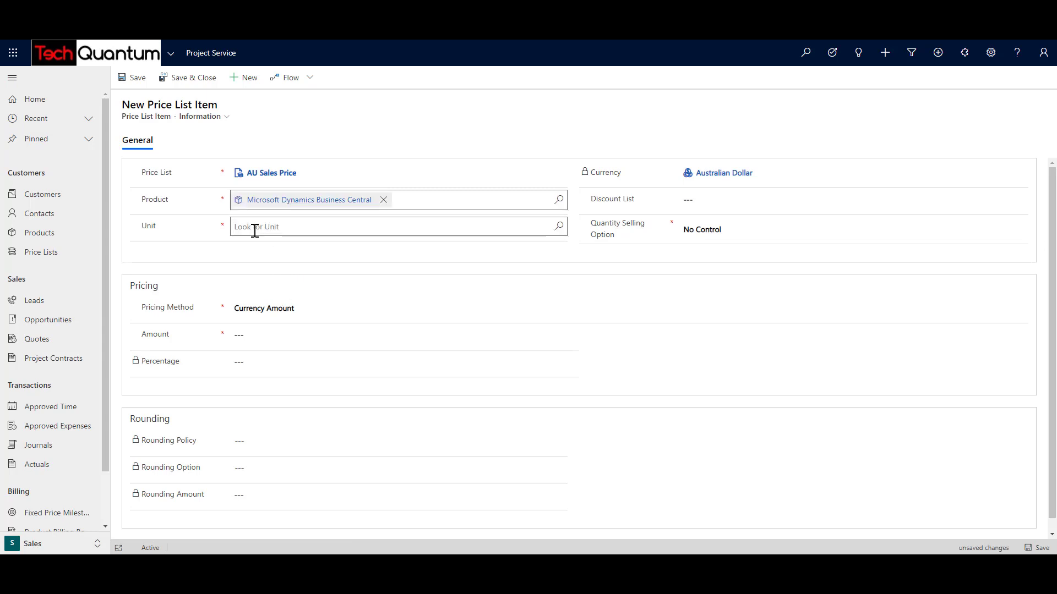
left_click(558, 226)
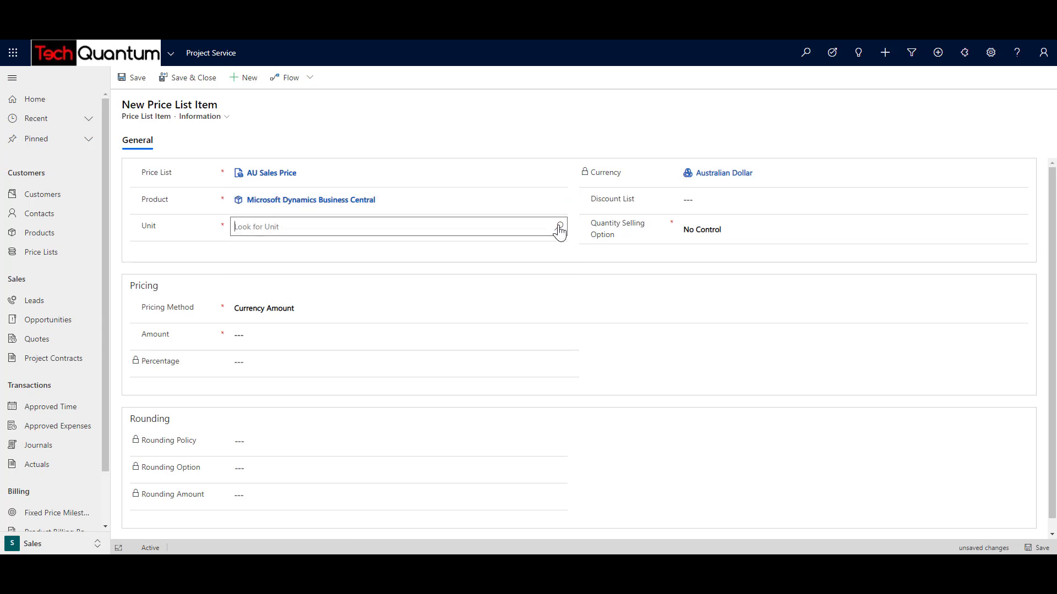
left_click(284, 269)
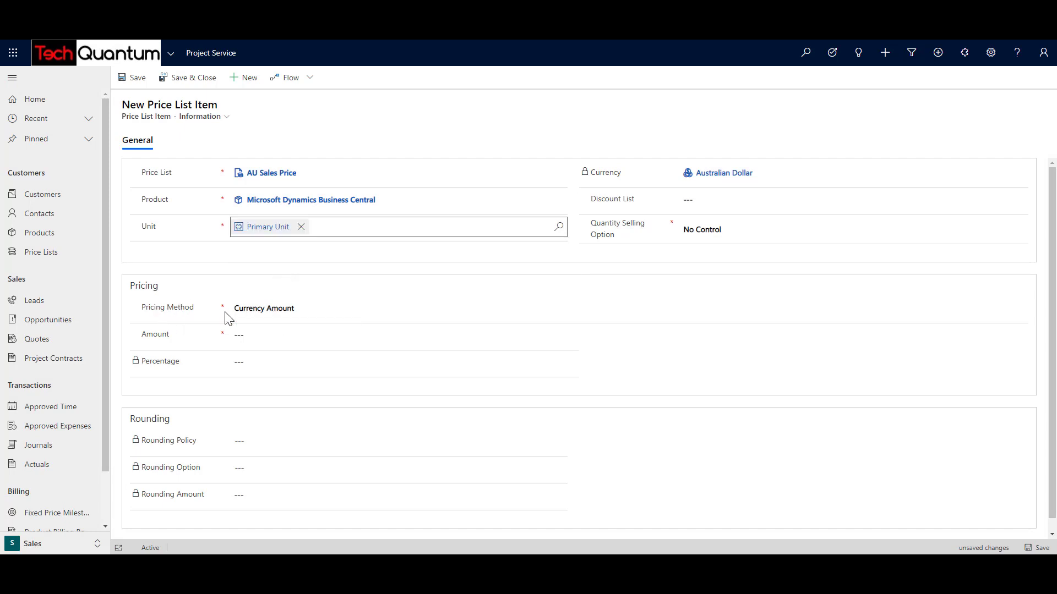
Keep the pricing method Currency Amount, set the item's amount to 250, and save and close the price list item.
left_click(269, 311)
left_click(266, 311)
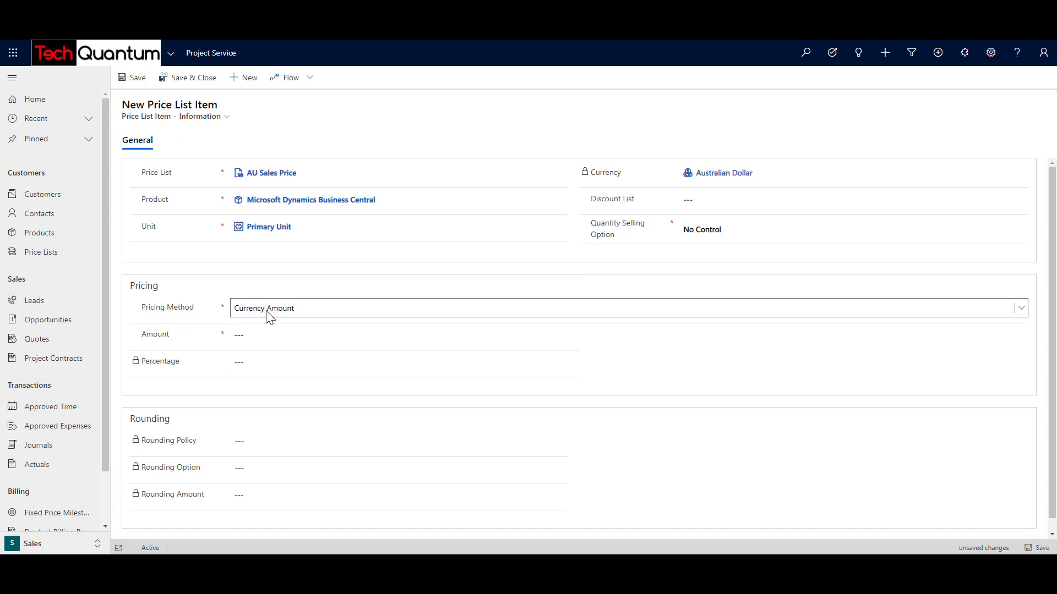
left_click(247, 334)
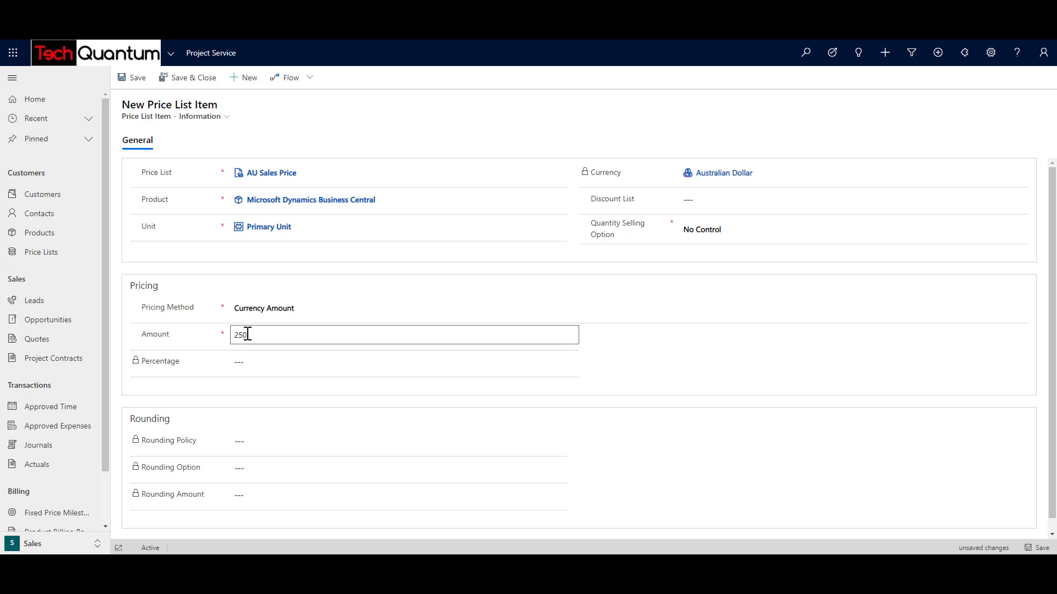
key("Tab")
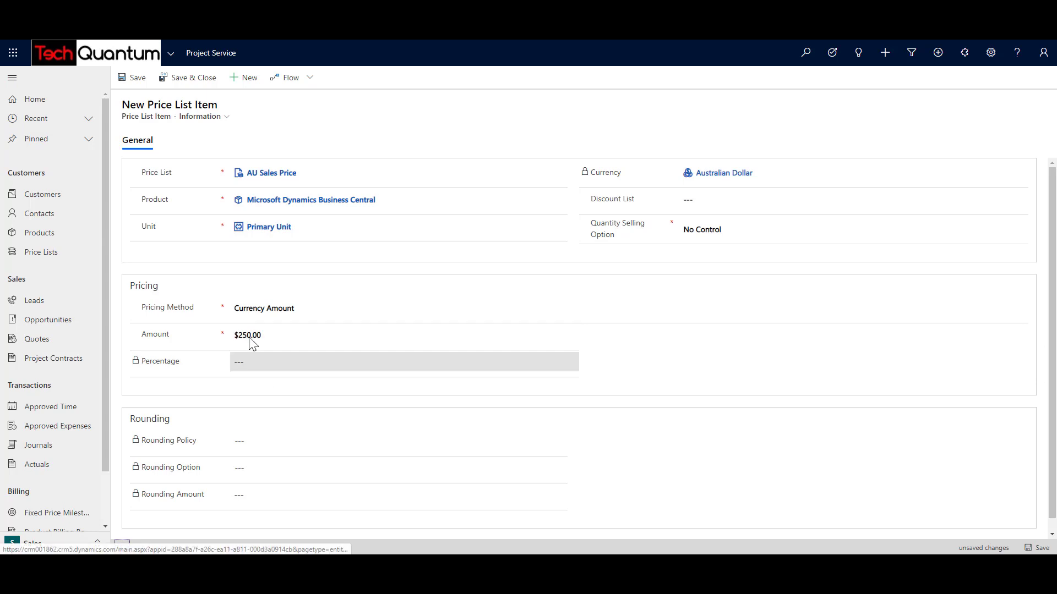
left_click(181, 83)
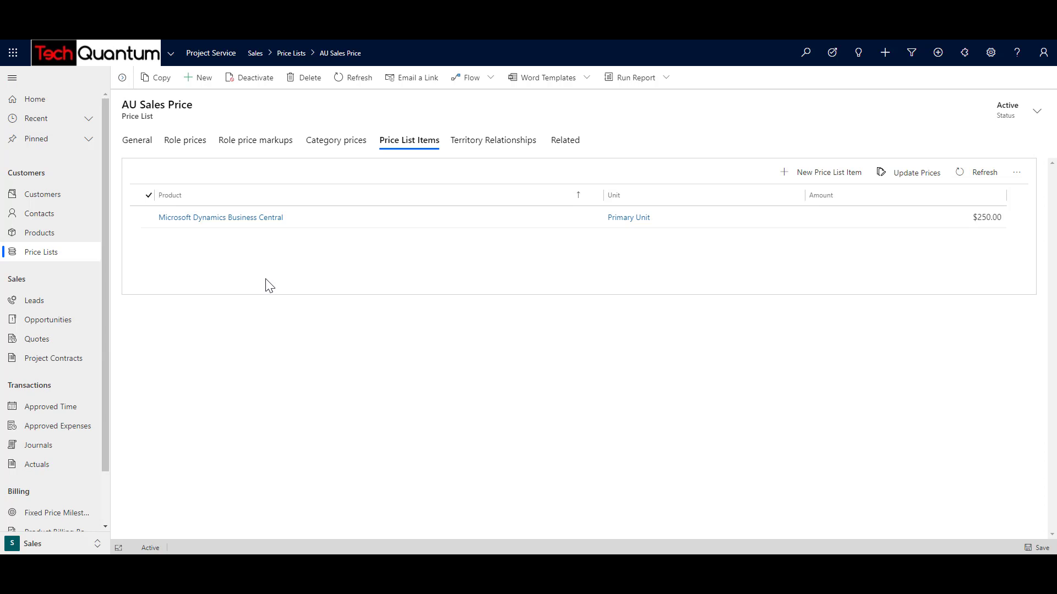
Start a new project price list record for the customer A. Datum Corporation (sample) and look up the available price lists.
left_click(57, 196)
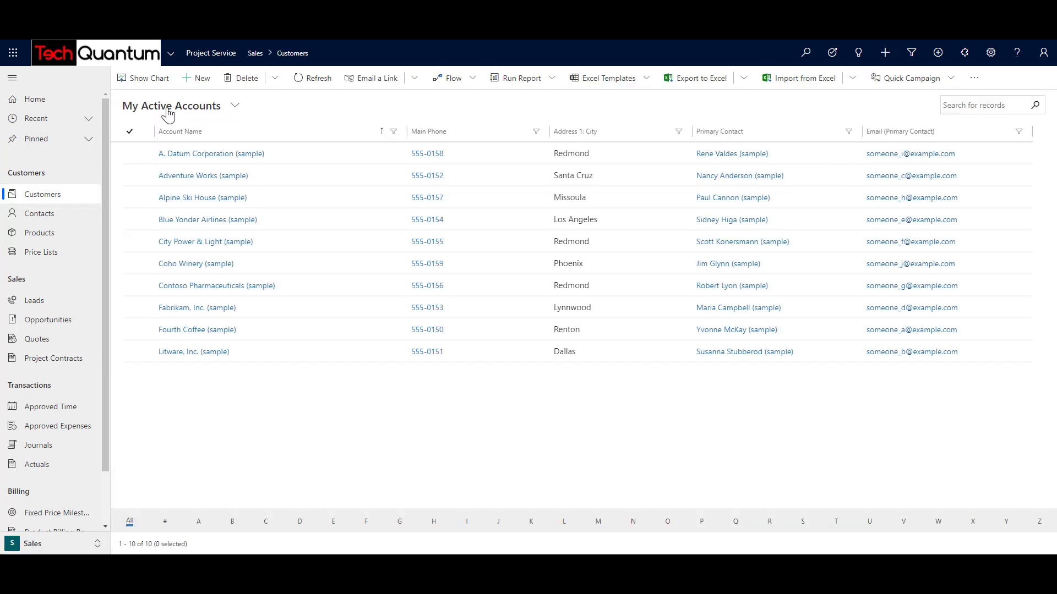
left_click(199, 160)
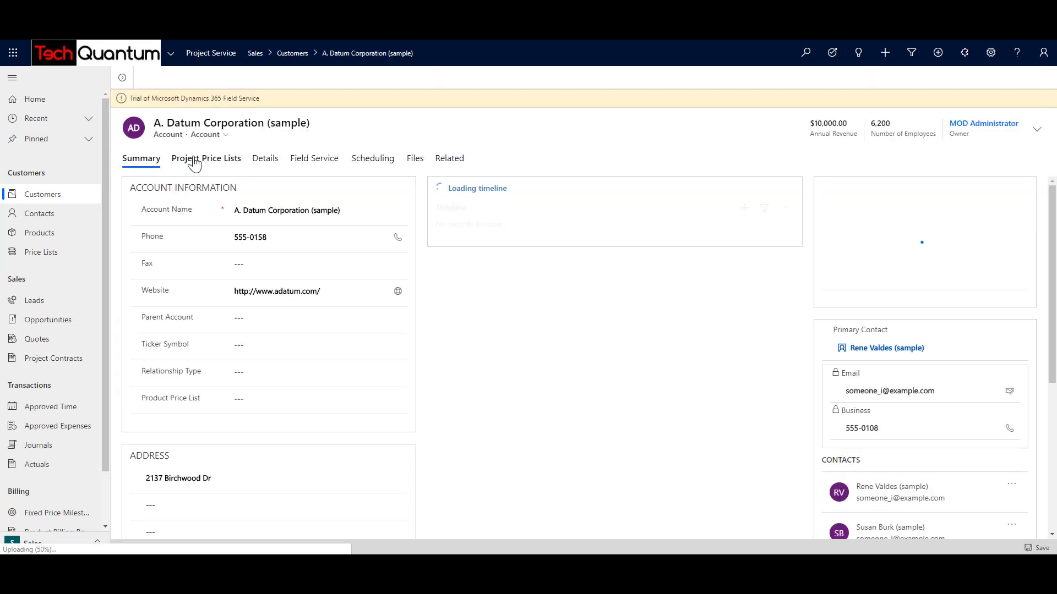
left_click(194, 160)
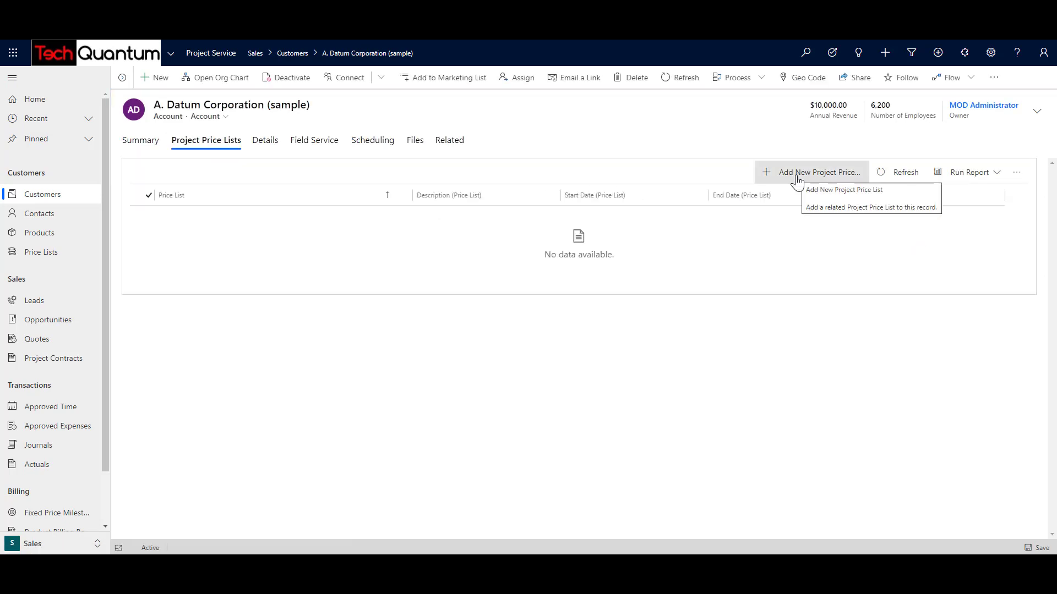
left_click(796, 175)
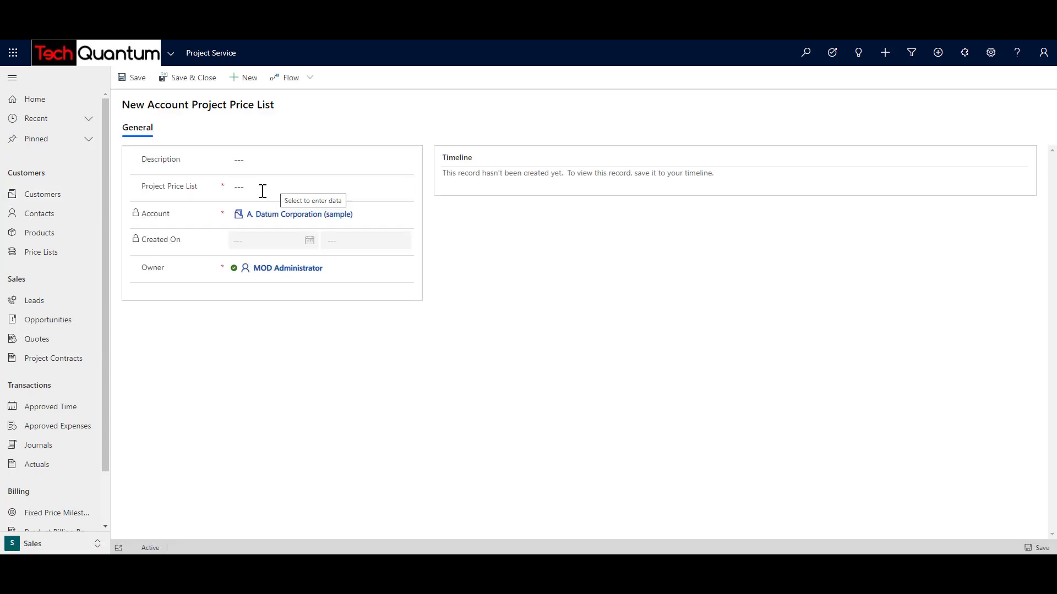
left_click(250, 187)
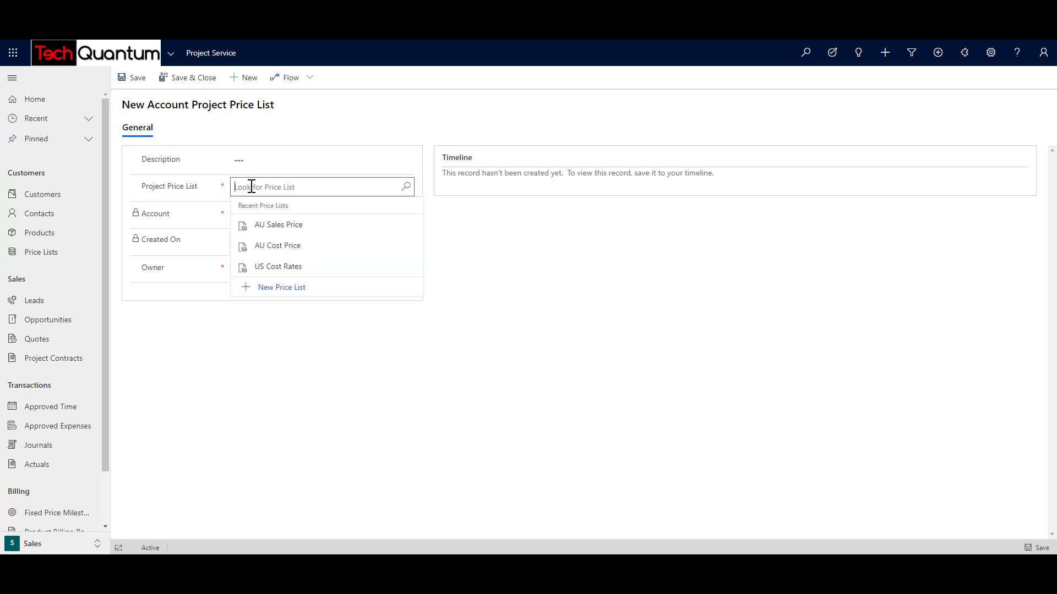